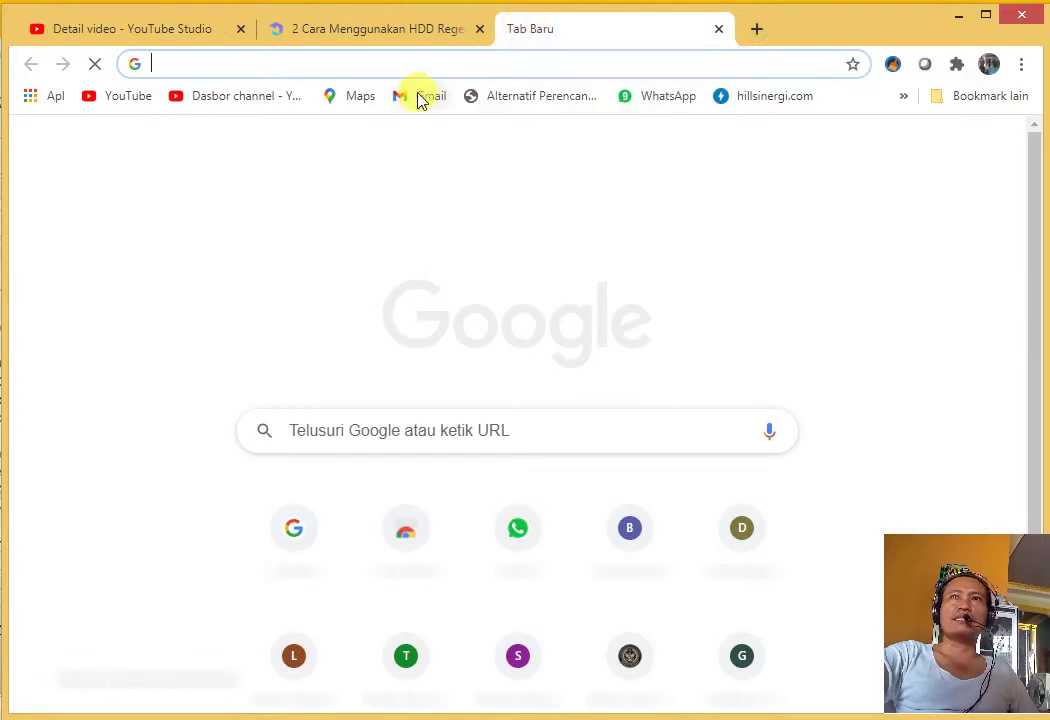
- Look through the bookmarks and open the saved keyword planner page keywordtool.io/google in the new tab
left_click(904, 98)
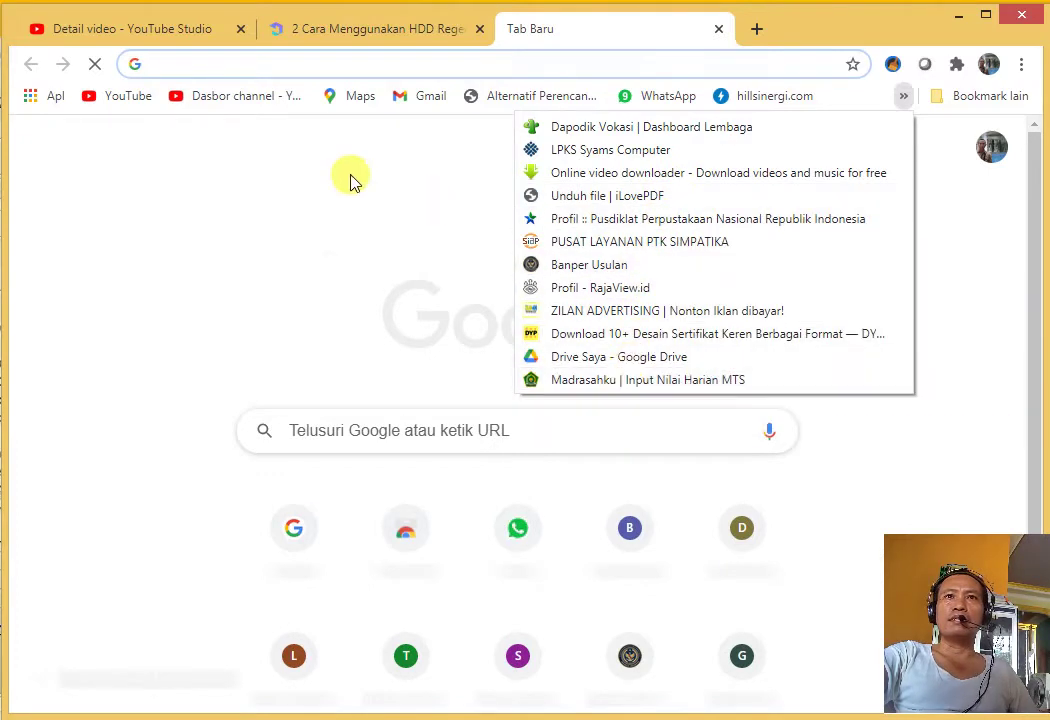
left_click(343, 37)
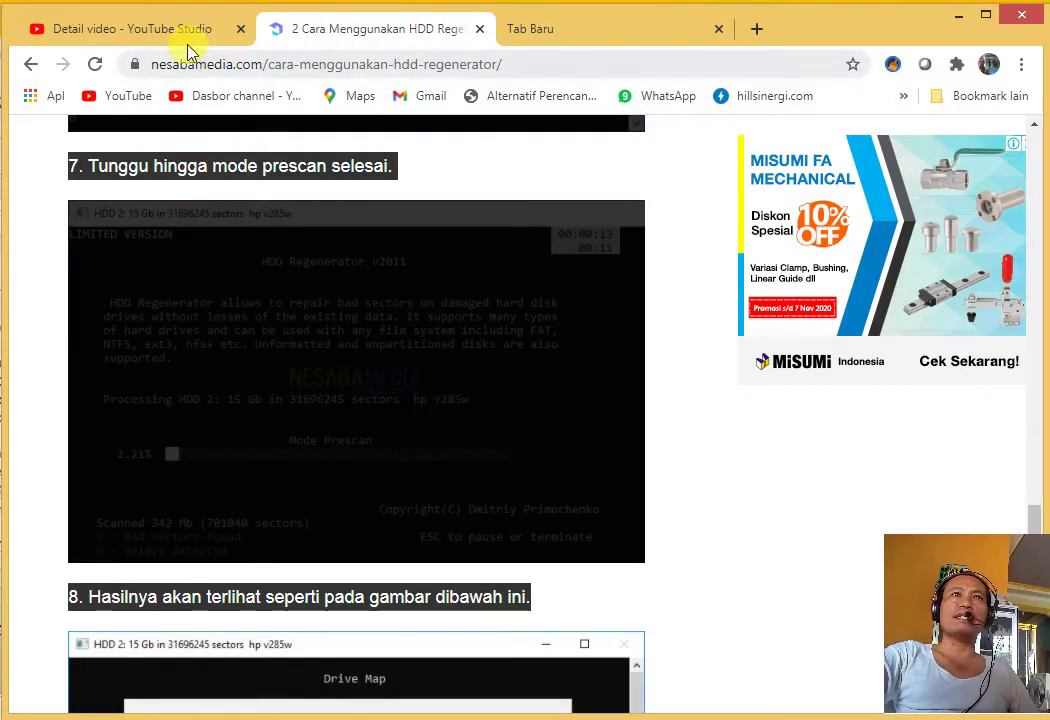
left_click(174, 32)
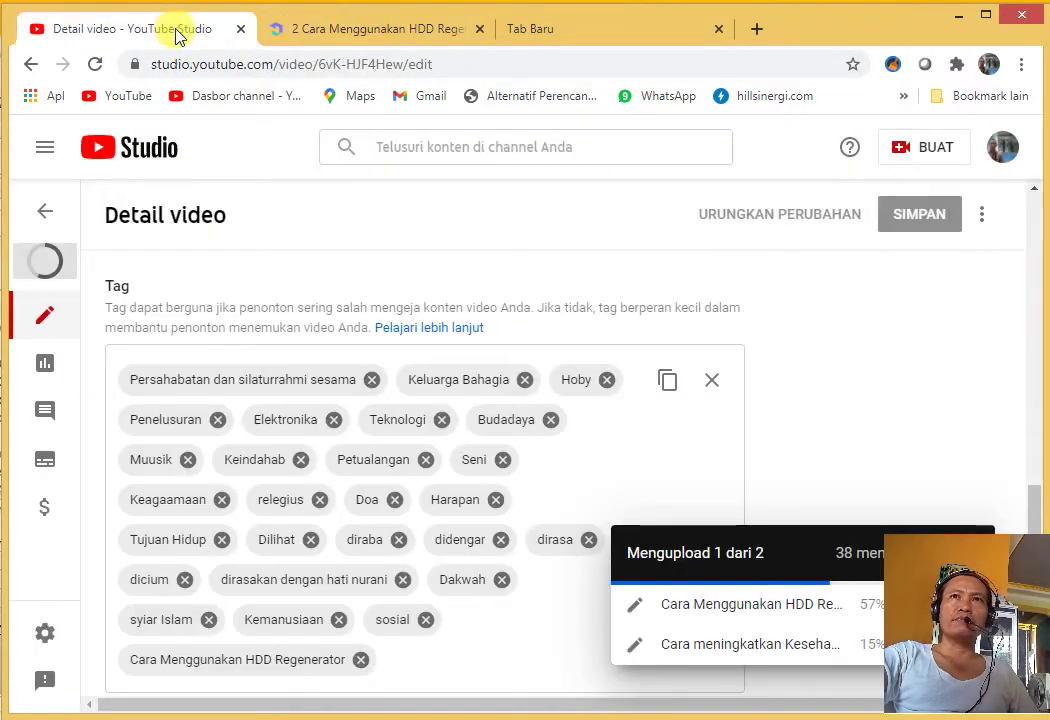
left_click(903, 97)
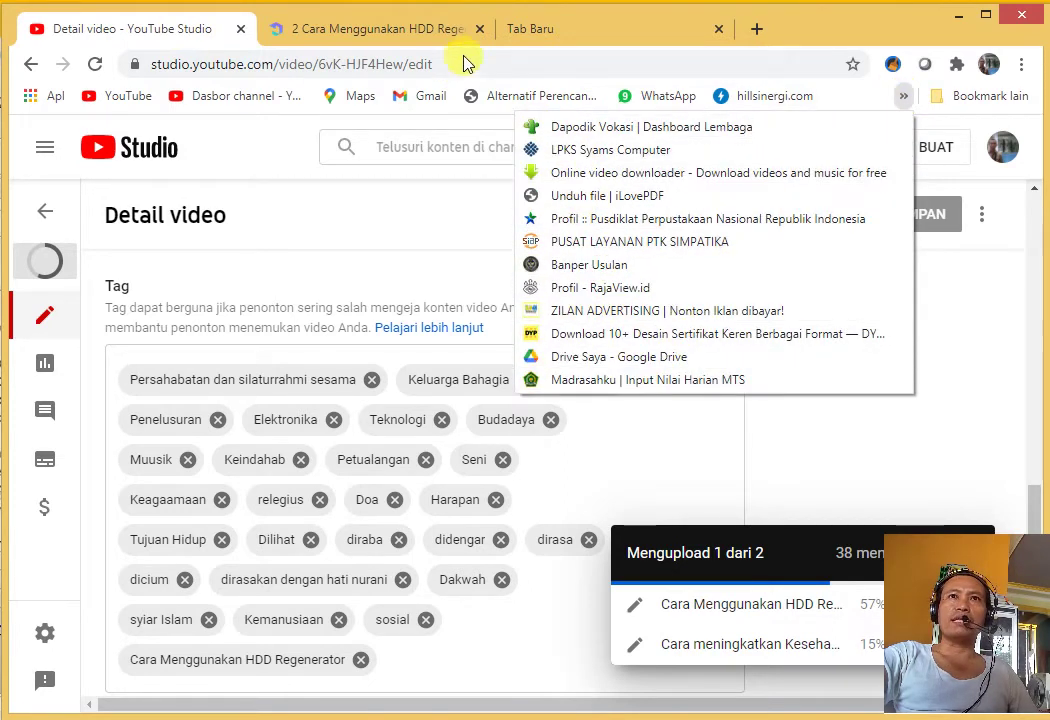
left_click(560, 30)
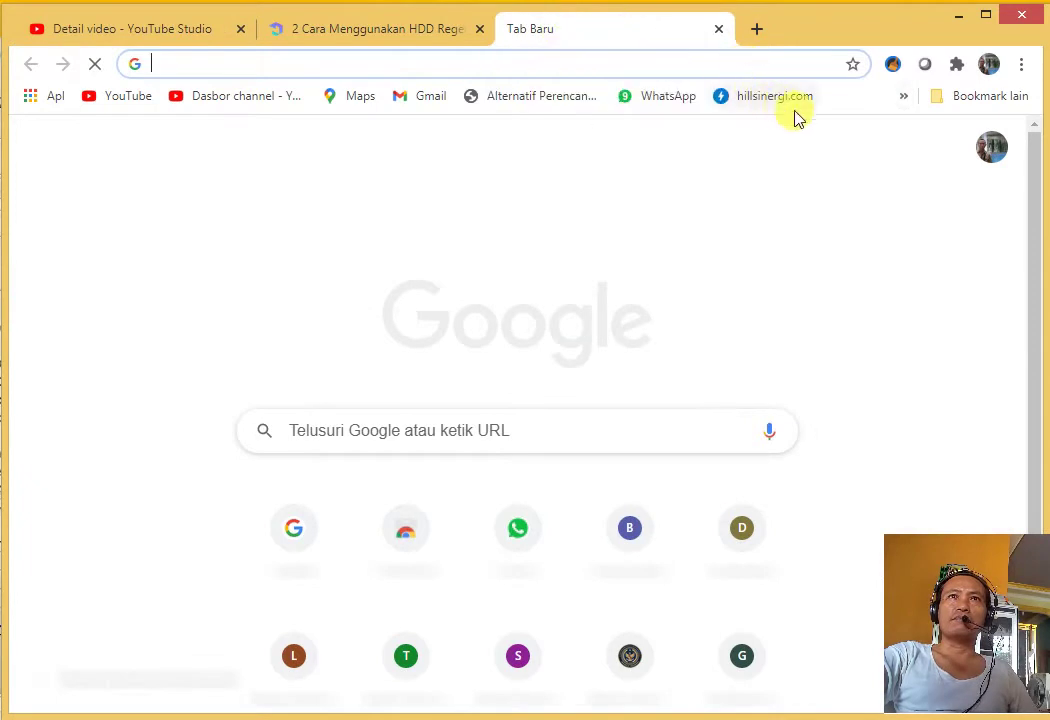
left_click(905, 100)
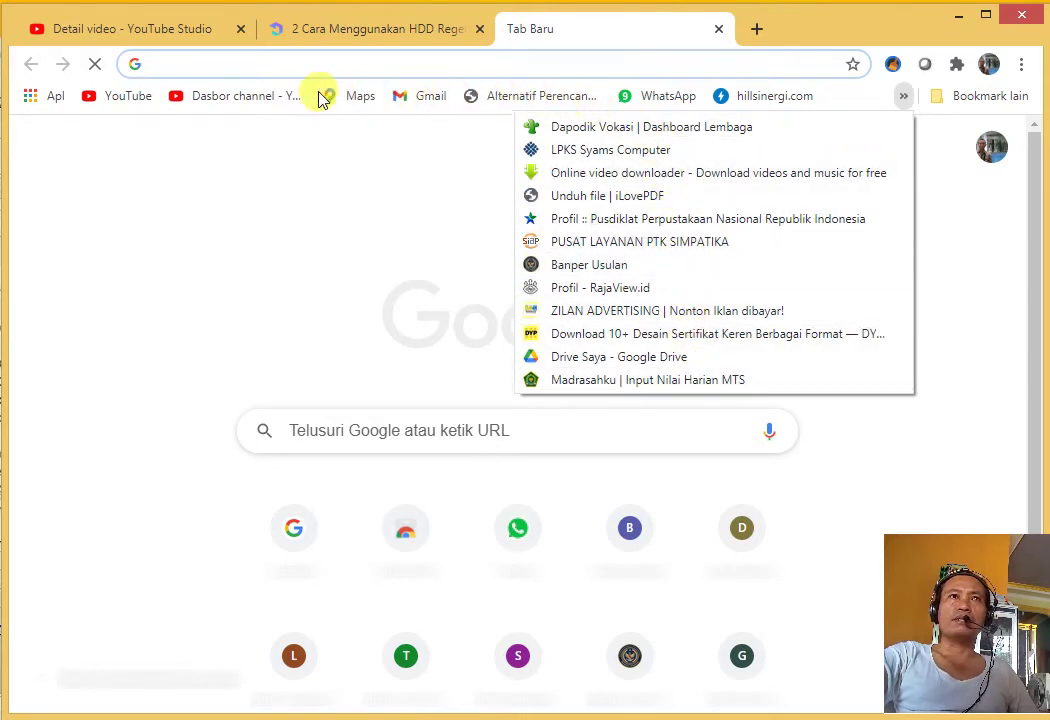
left_click(548, 98)
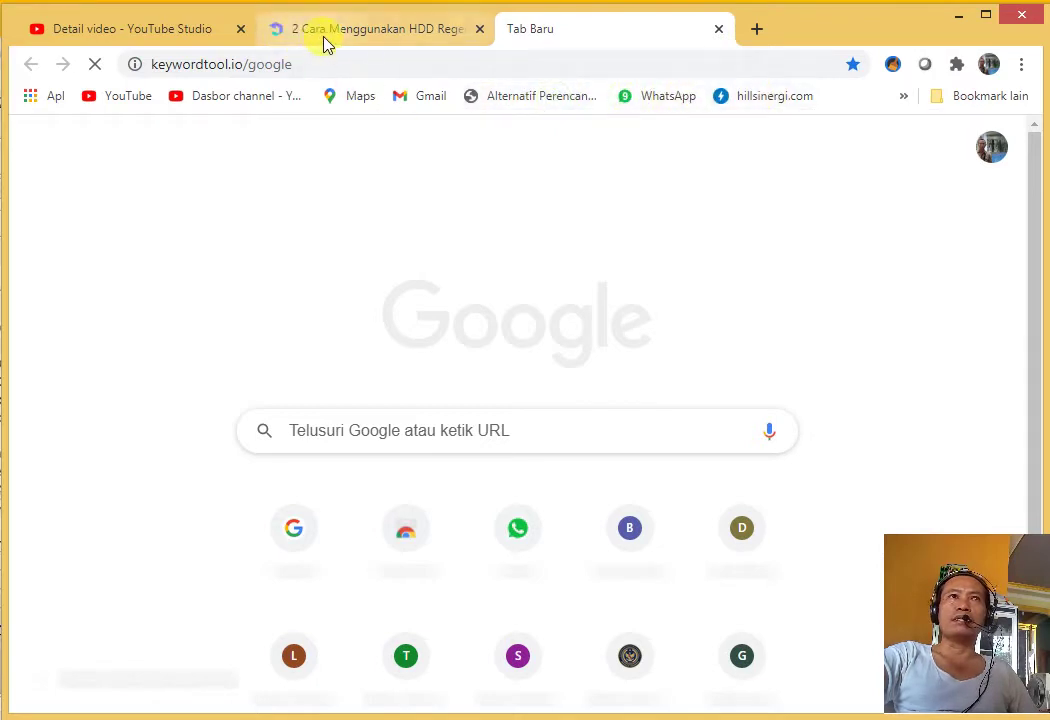
- Return to the YouTube Studio video details and add the tag "Cara memperbaiki Hardisk" at the end of the tag list
left_click(157, 36)
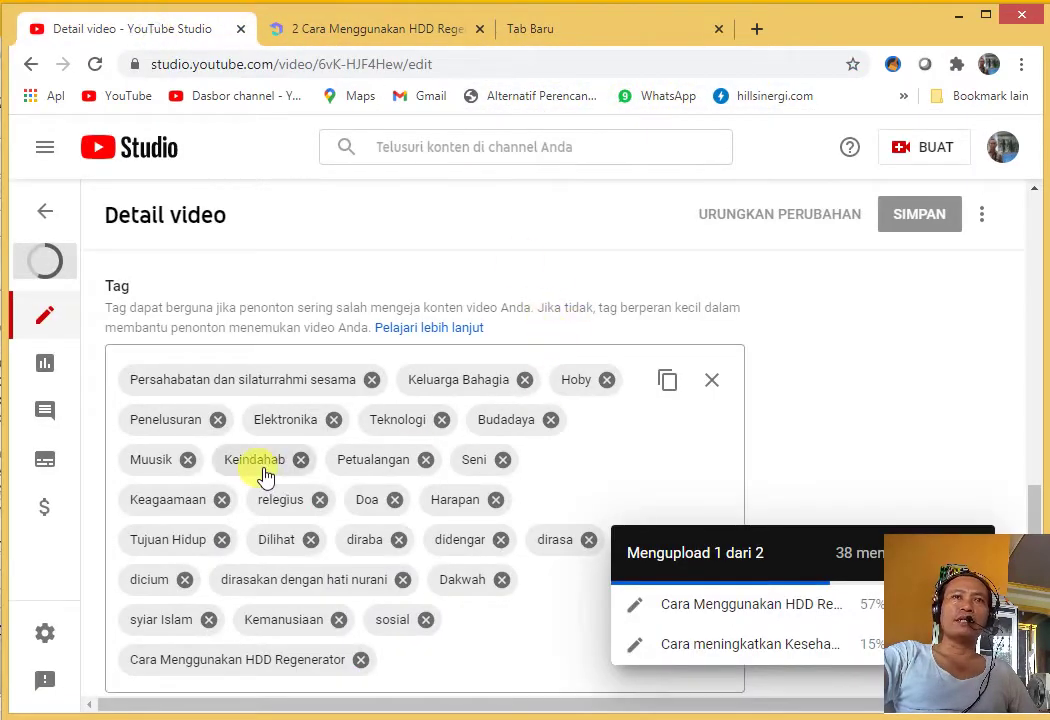
left_click(420, 667)
scroll(450, 655, "up", 10)
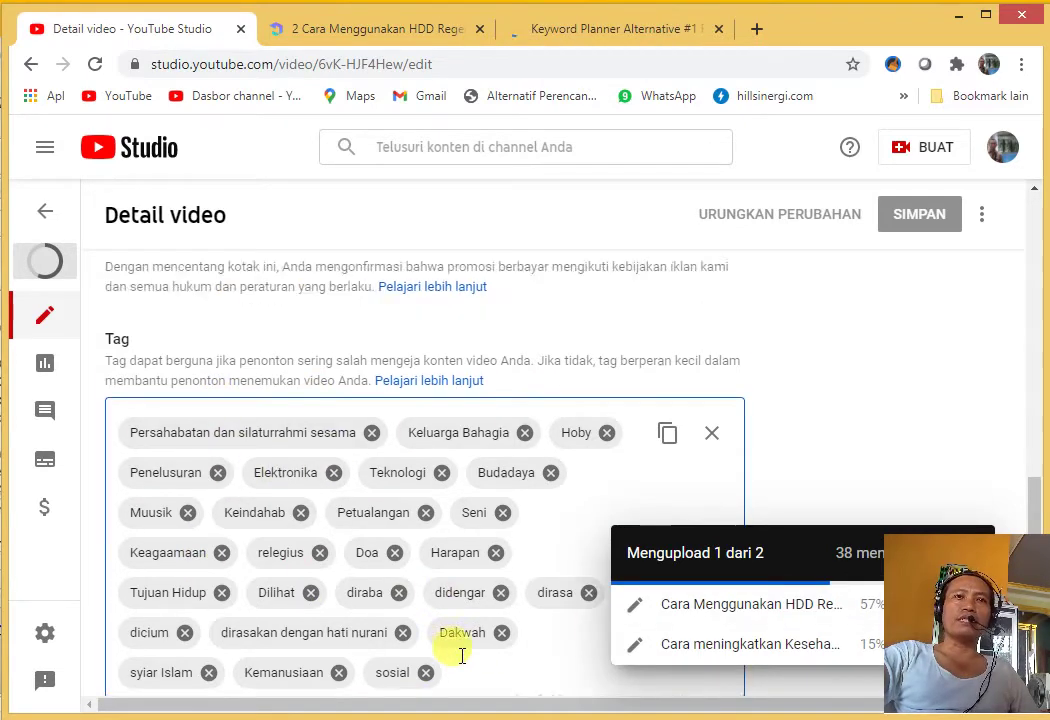
scroll(425, 405, "down", 12)
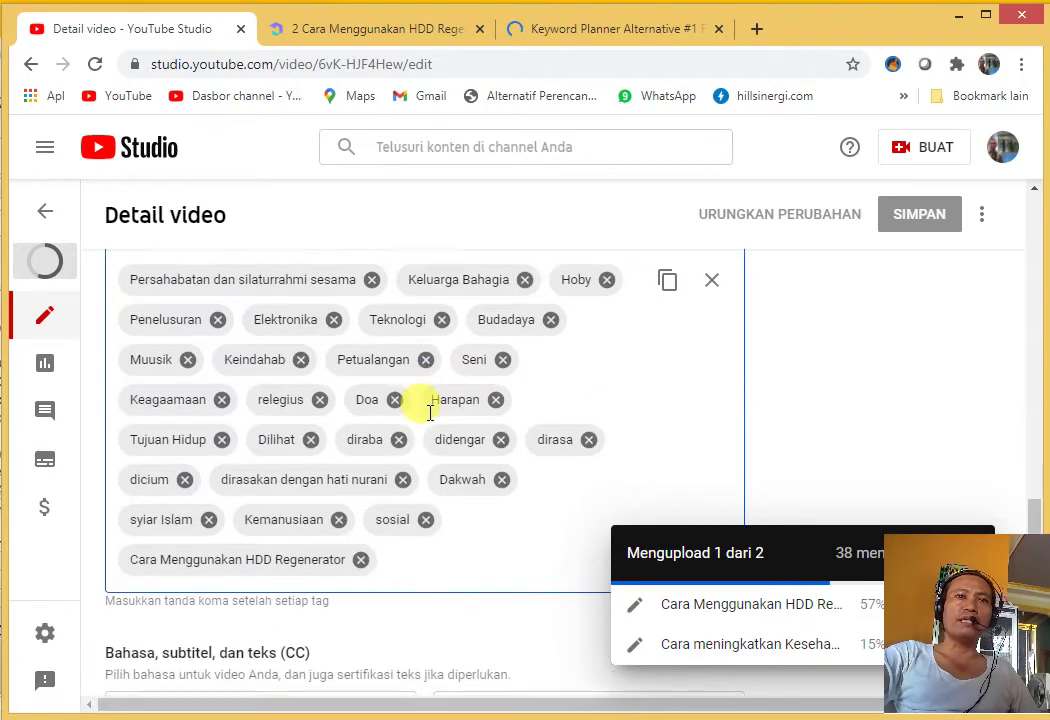
scroll(429, 410, "up", 4)
scroll(430, 412, "up", 1)
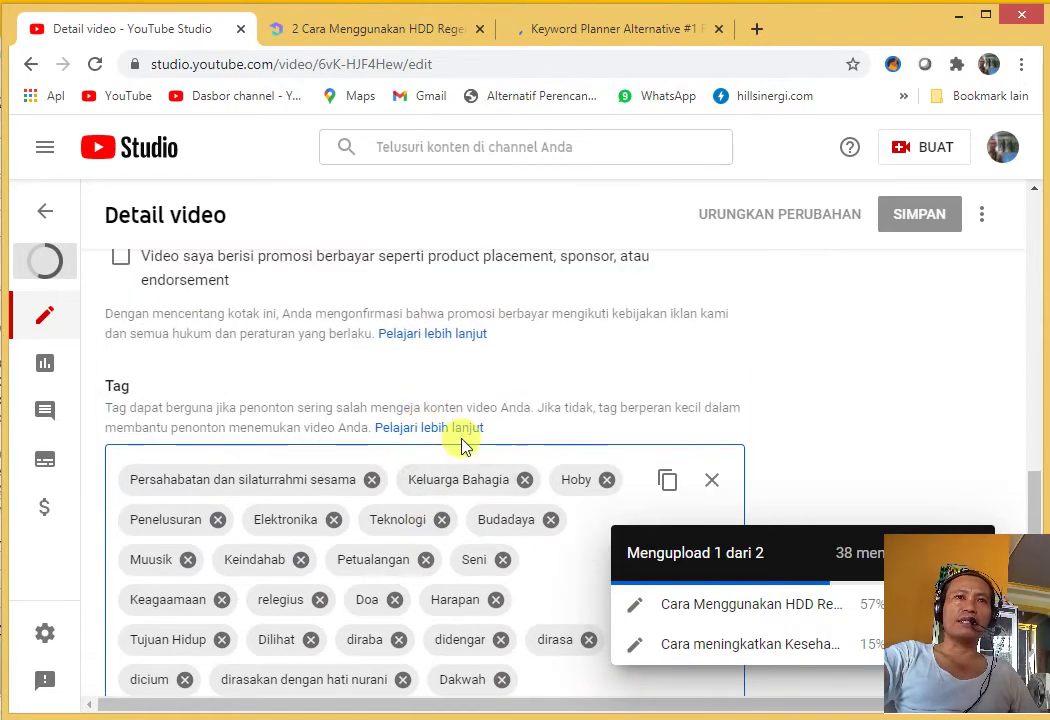
scroll(461, 442, "down", 7)
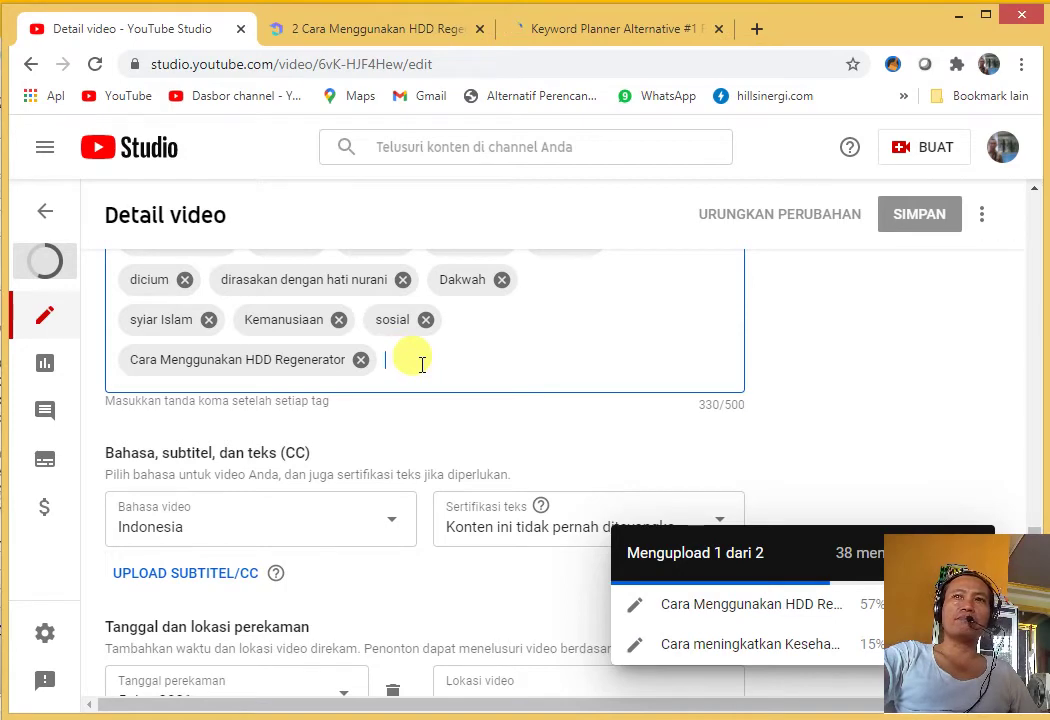
scroll(457, 358, "up", 2)
scroll(445, 370, "down", 1)
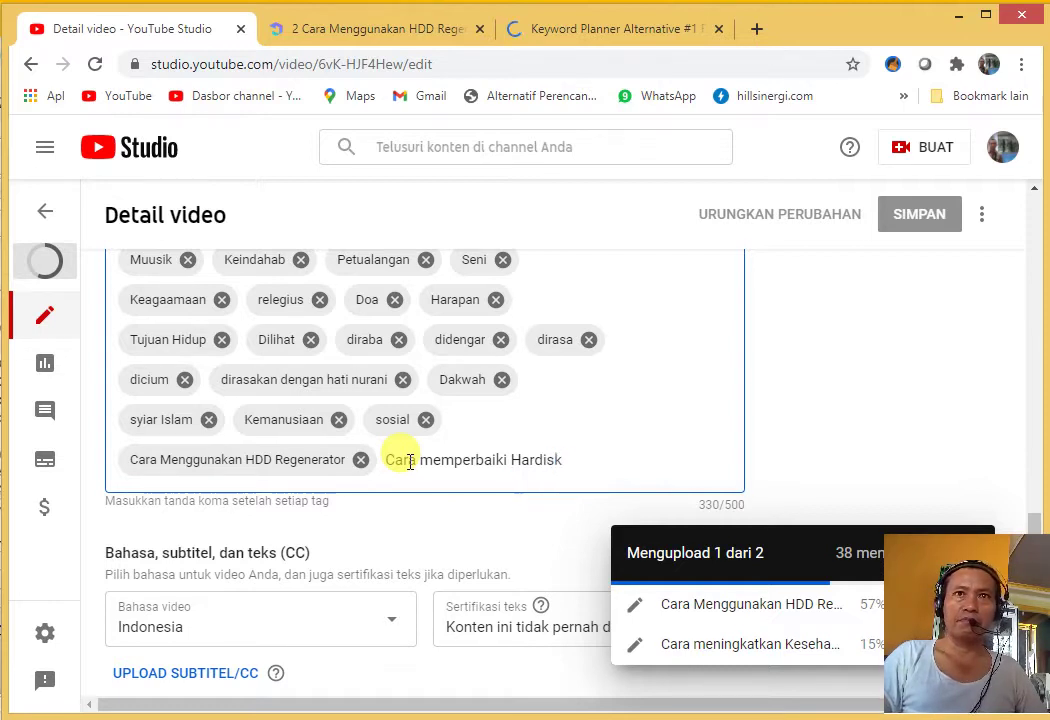
key("Return")
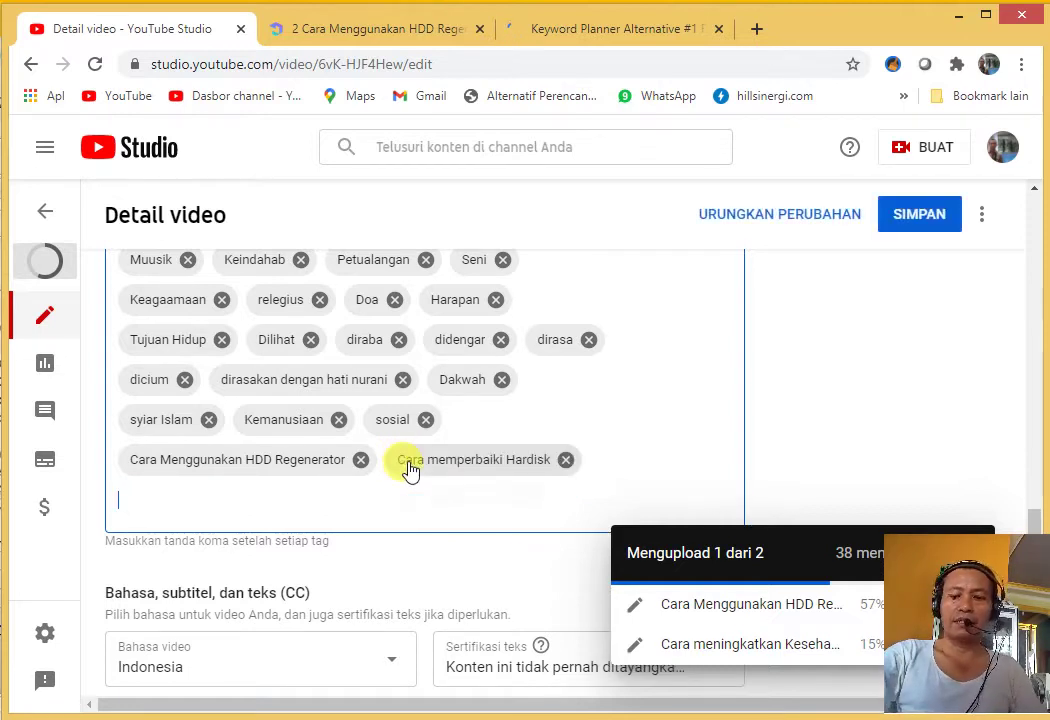
- Remove the tags diraba, Doa, Tujuan Hidup, Seni, Petualangan, Keindahab, Dilihat and Persahabatan dan silaturrahmi sesama
left_click(403, 339)
left_click(394, 299)
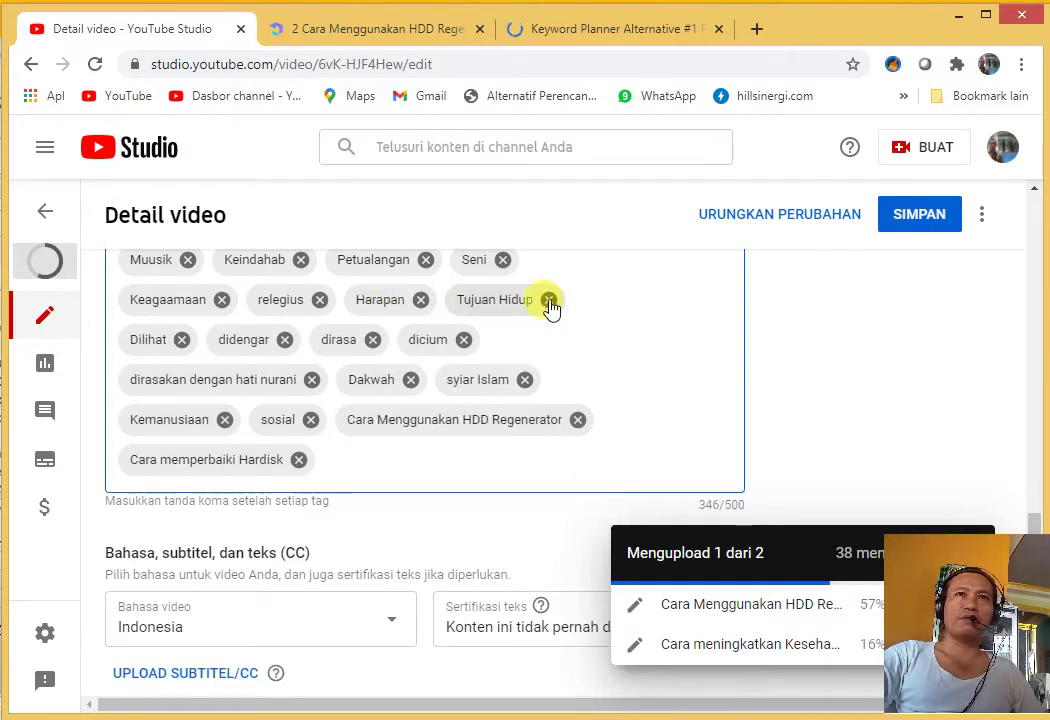
left_click(548, 300)
left_click(502, 260)
left_click(425, 260)
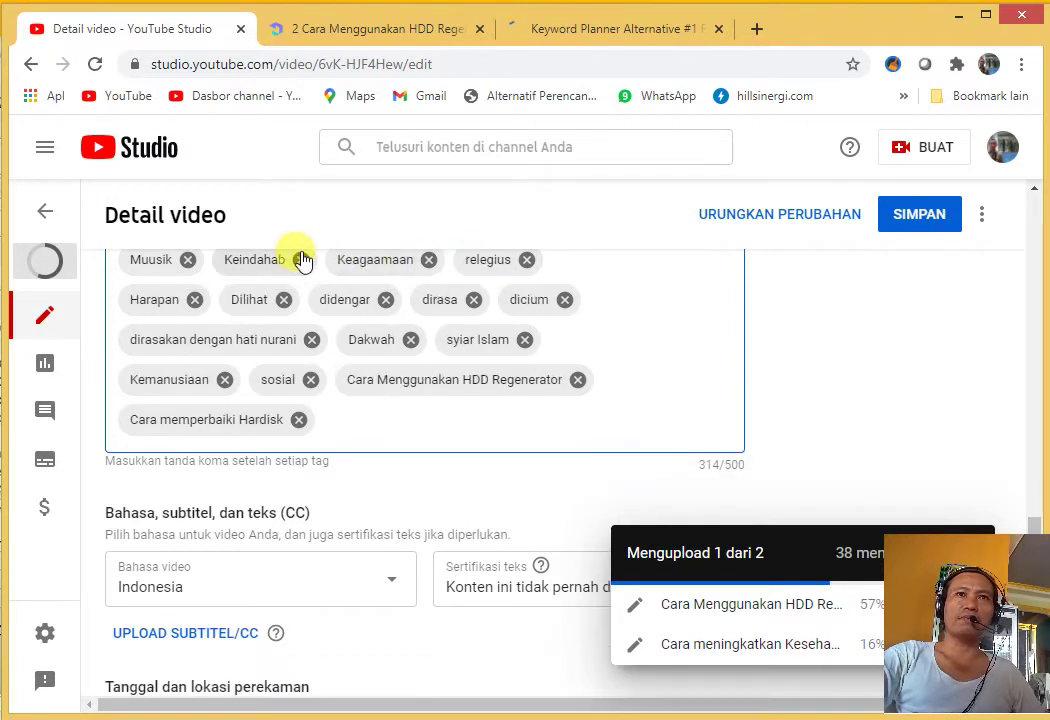
left_click(300, 262)
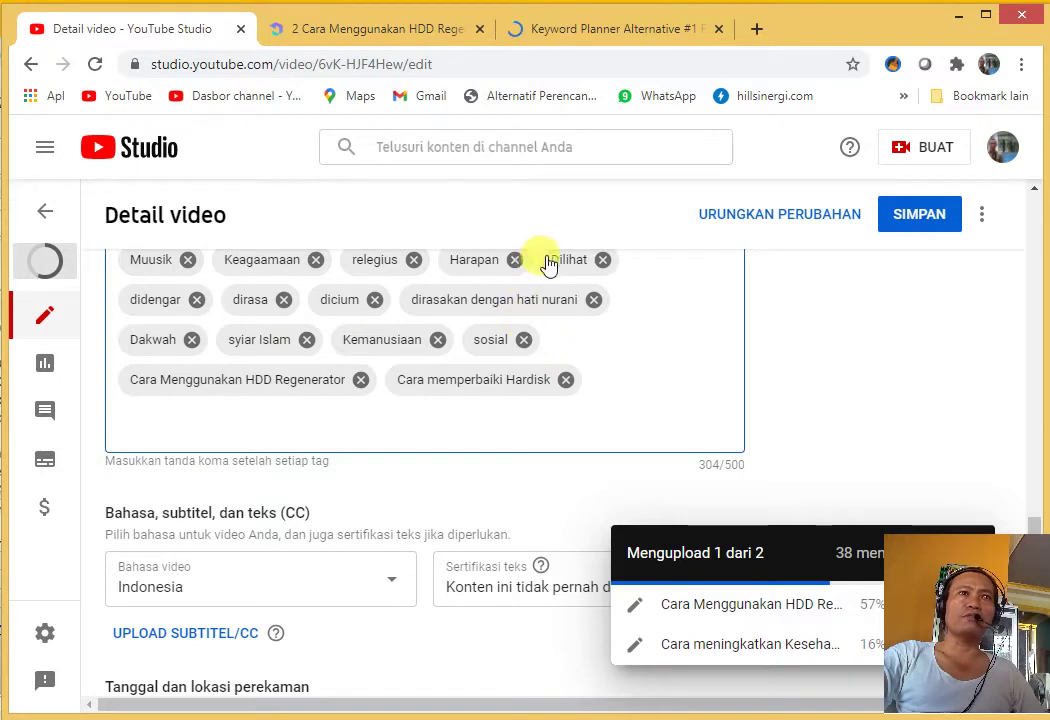
left_click(604, 260)
scroll(593, 396, "up", 3)
scroll(593, 398, "down", 2)
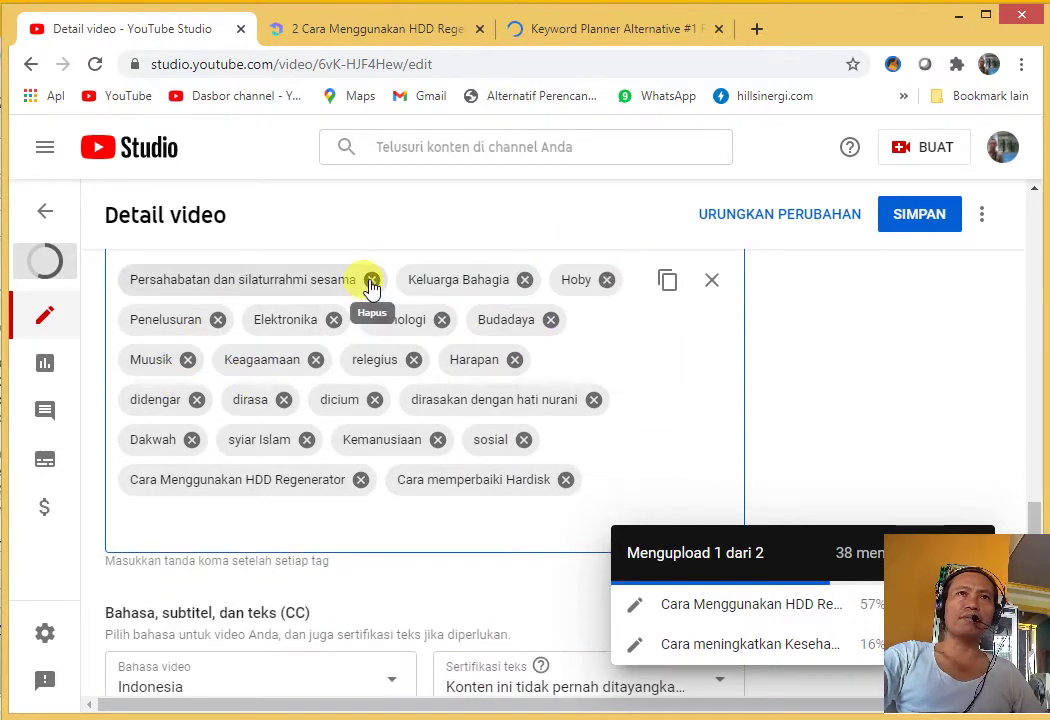
left_click(371, 283)
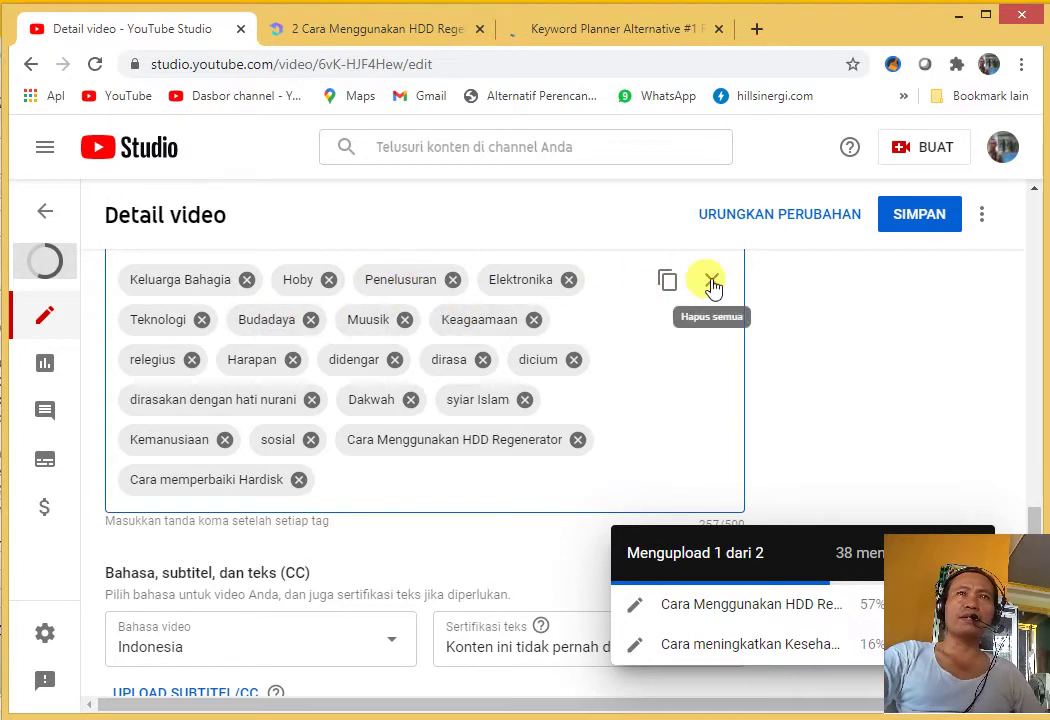
- Copy all remaining tags to the clipboard and clear the whole tag list
left_click(668, 280)
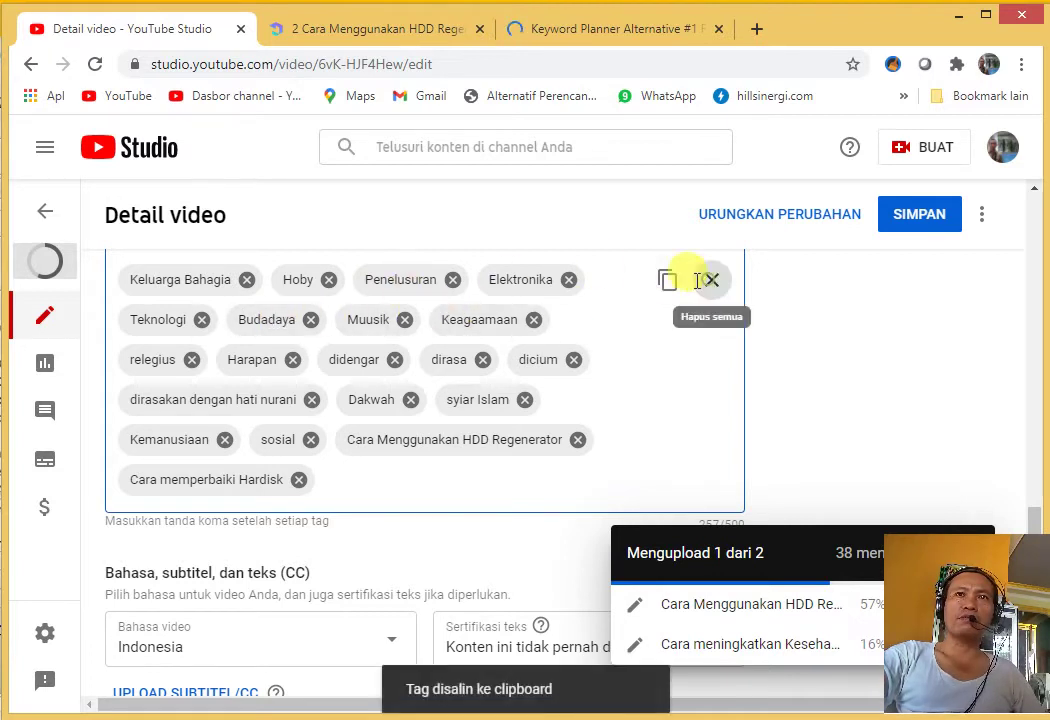
left_click(708, 280)
scroll(190, 281, "up", 1)
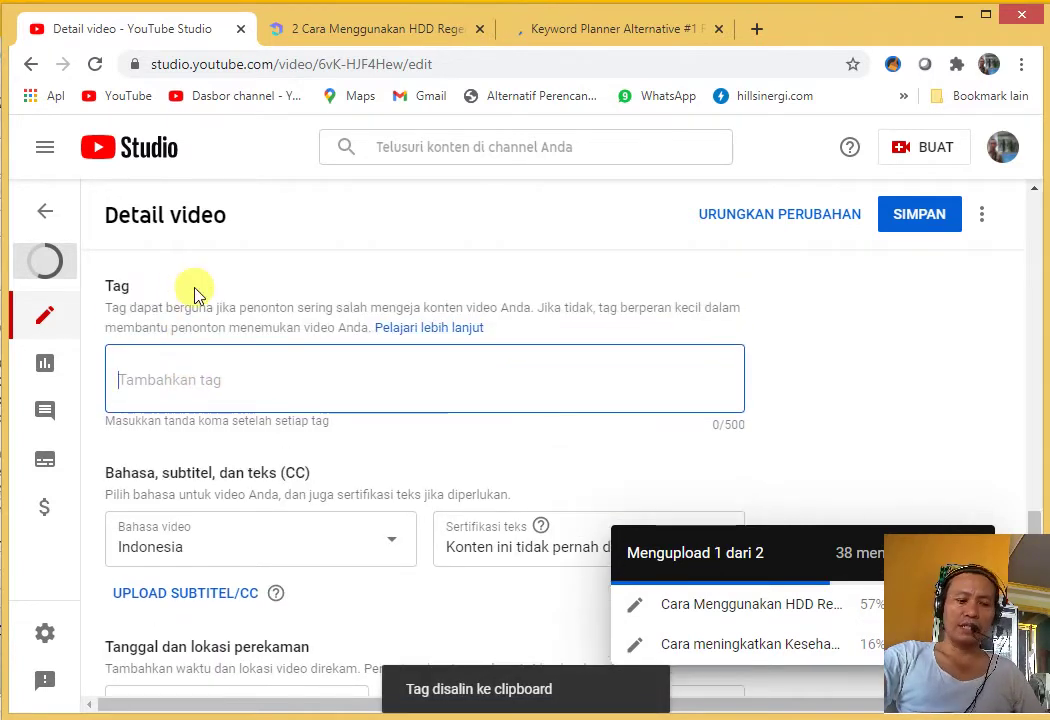
- Add the tags UHJ Banjar and UKJ Banjar, and paste the copied tags after them
type("UHJ Banja")
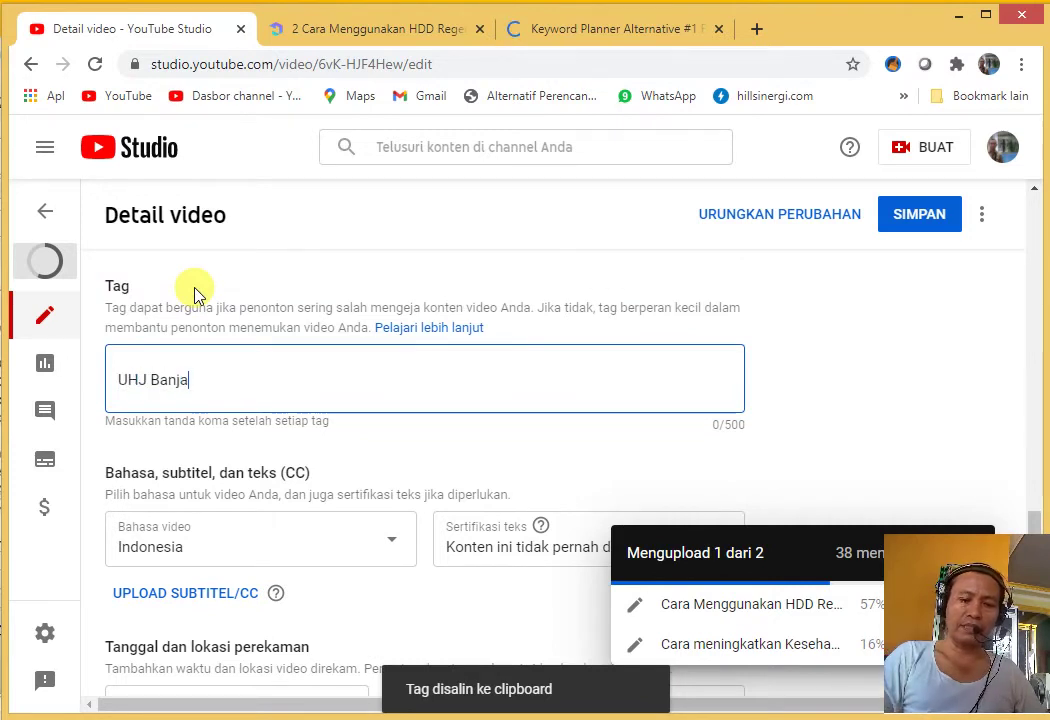
type("r,")
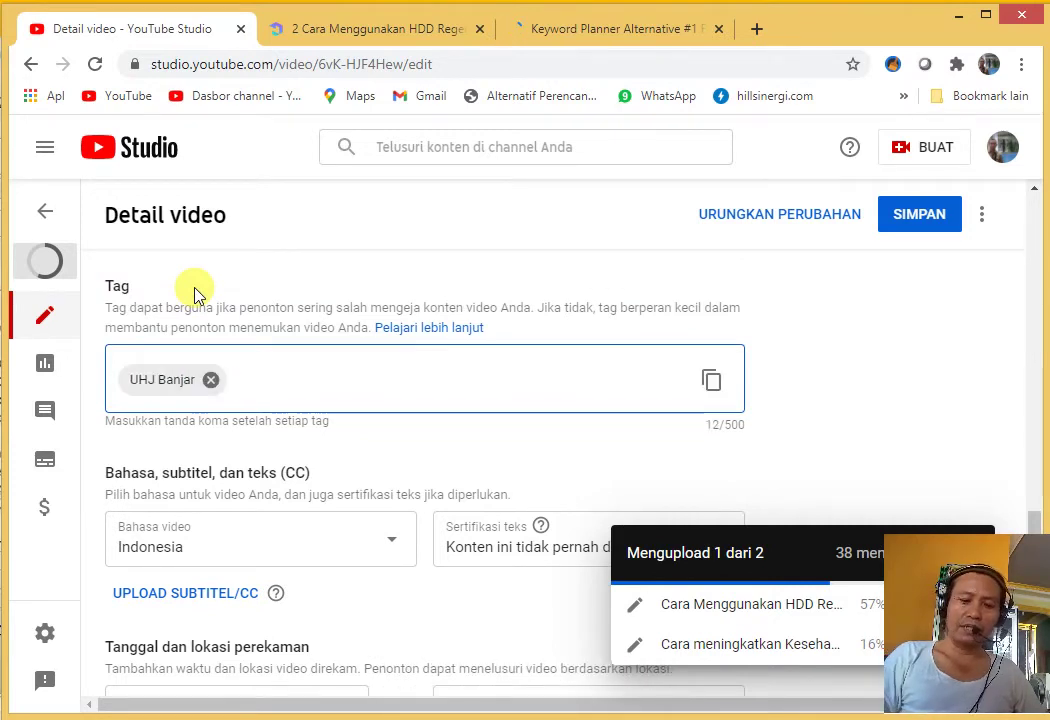
type("UKJ Banjar")
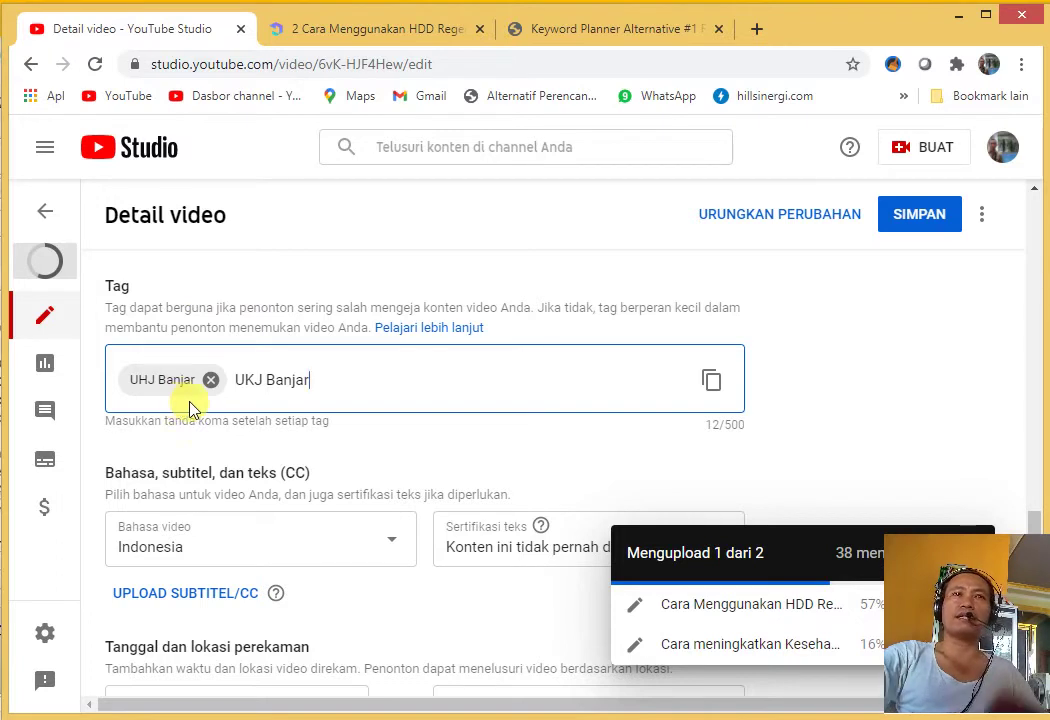
key("Return")
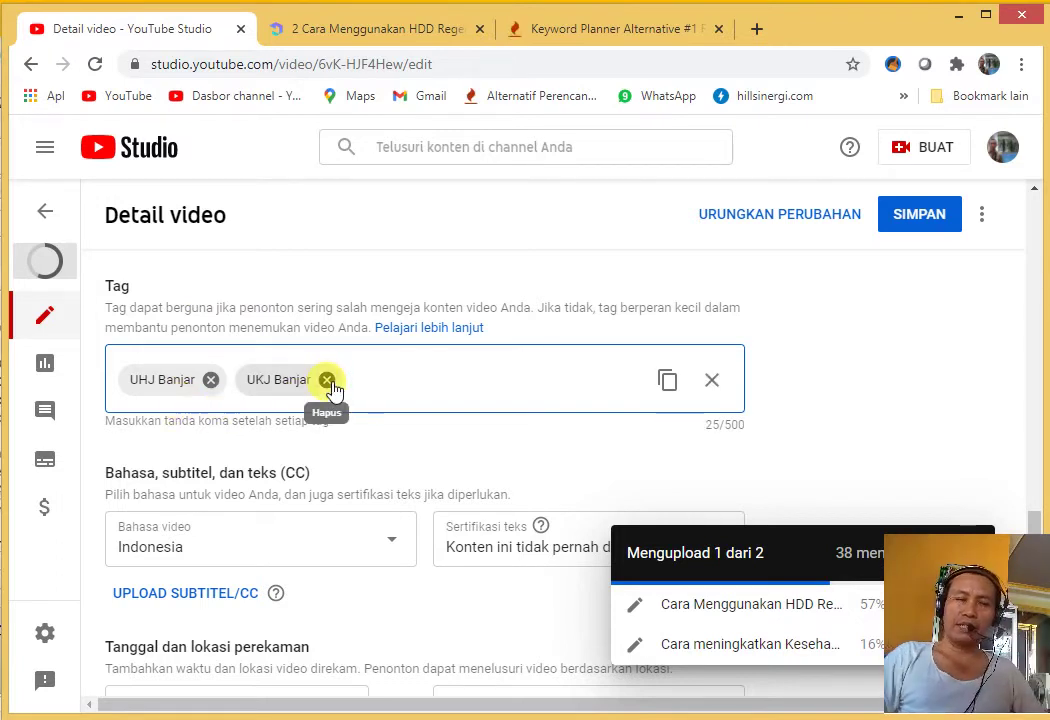
key("ctrl+v")
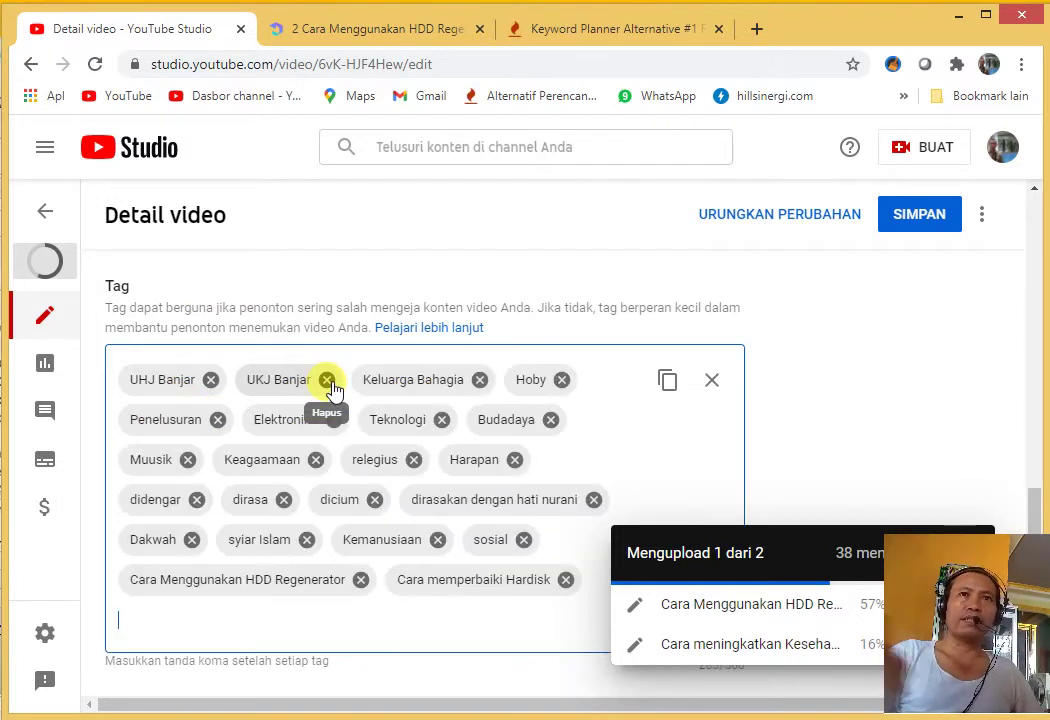
- Review the updated tag list and save the changes to the video details
scroll(400, 580, "down", 1)
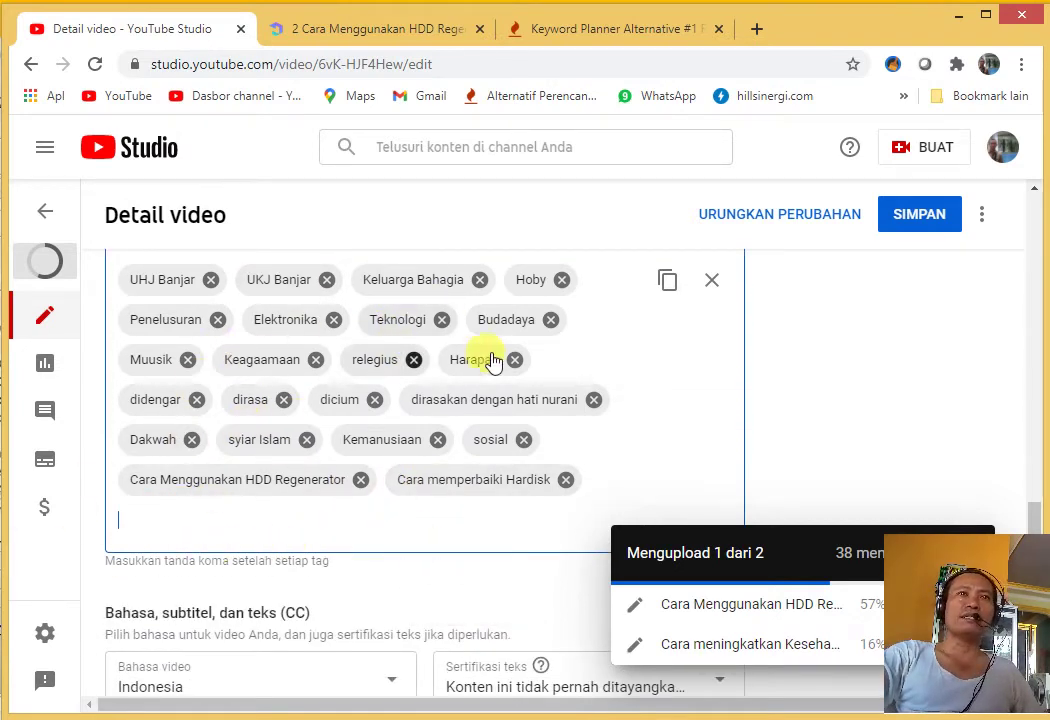
scroll(510, 350, "down", 2)
scroll(527, 344, "down", 1)
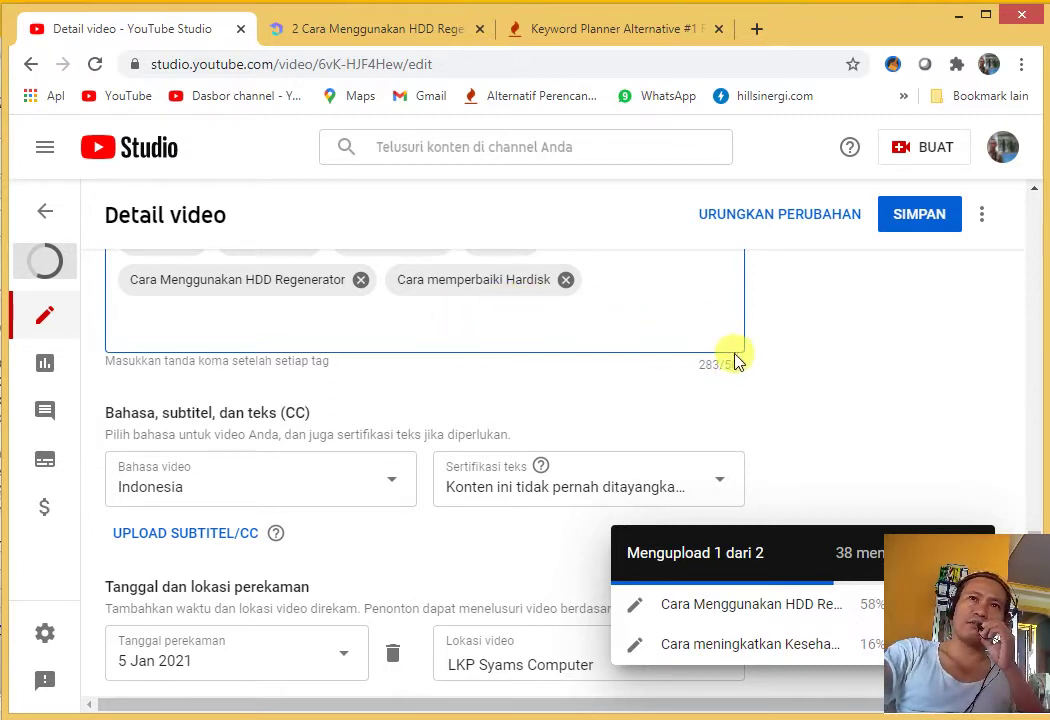
scroll(626, 302, "up", 4)
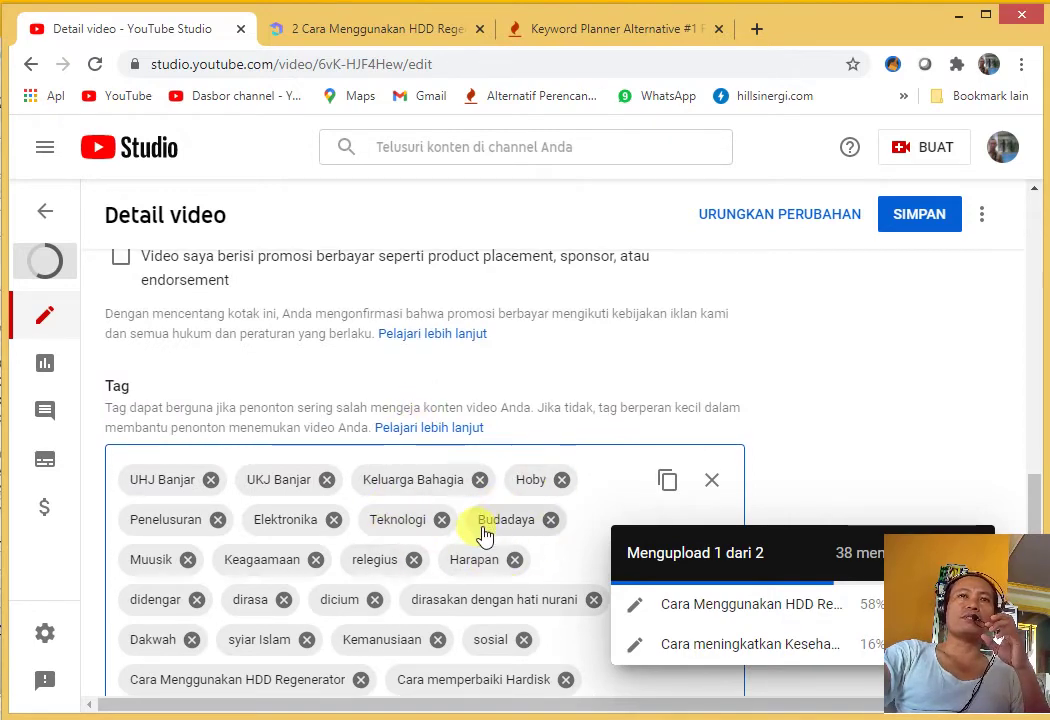
scroll(485, 532, "down", 2)
scroll(495, 538, "down", 1)
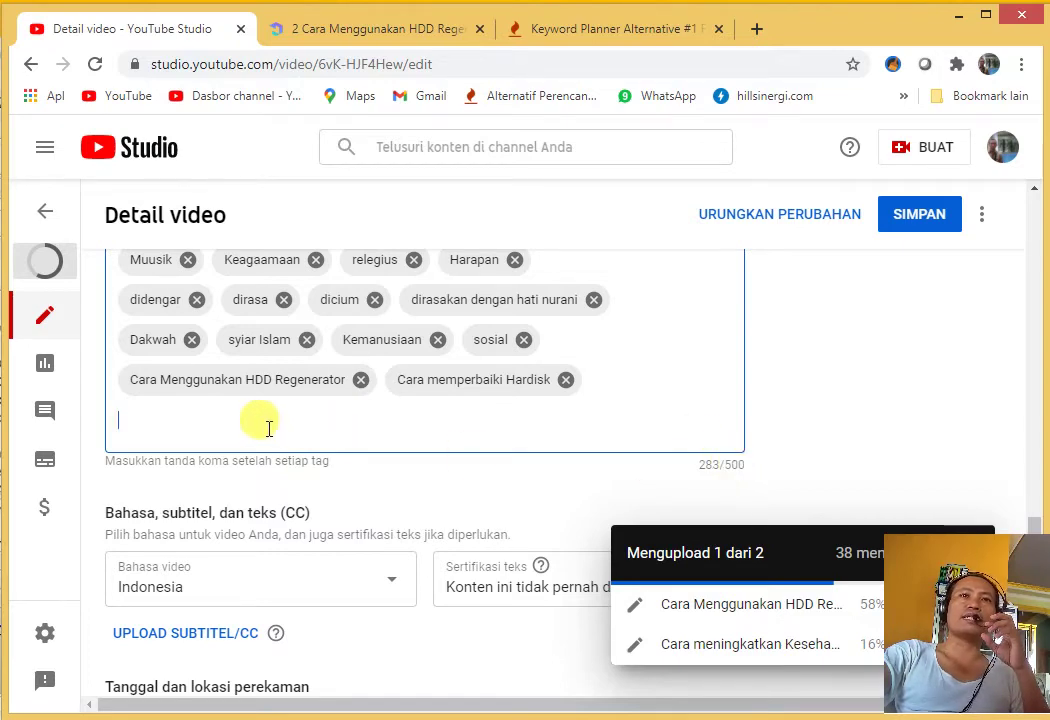
scroll(480, 413, "up", 3)
scroll(300, 460, "up", 1)
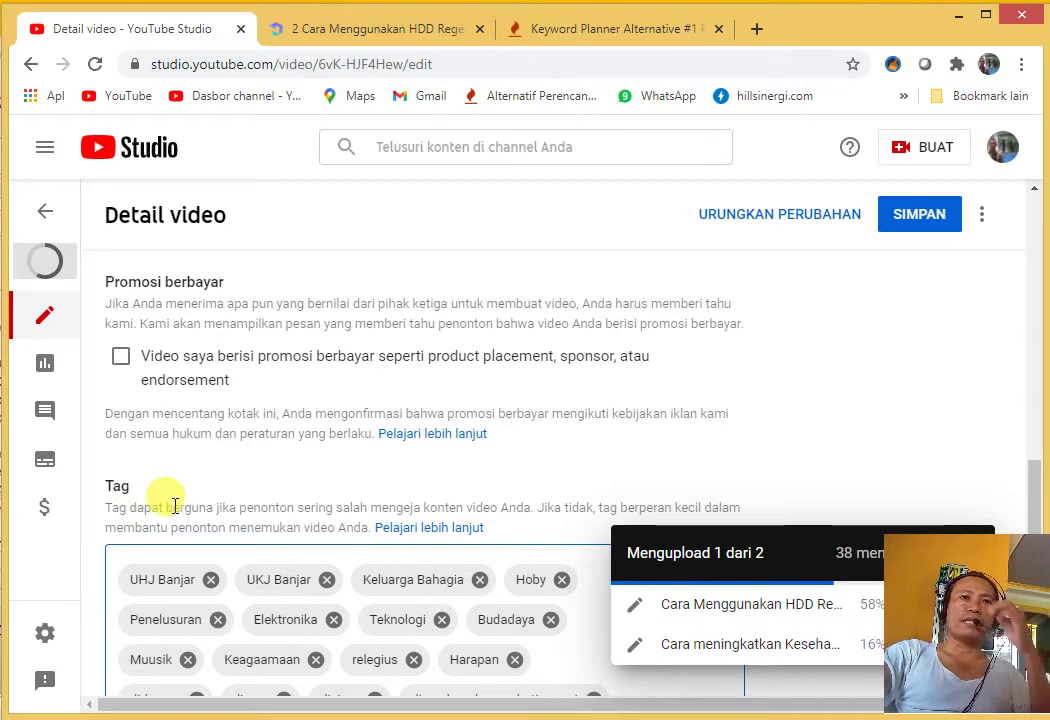
scroll(251, 499, "down", 2)
left_click(930, 215)
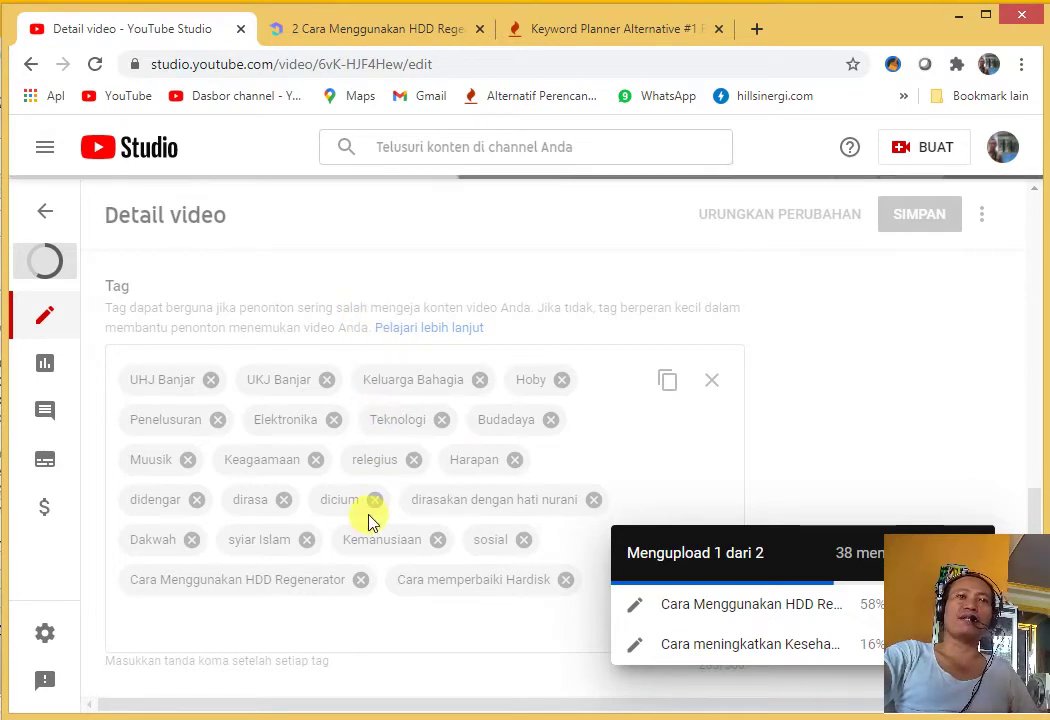
- Choose "Konten ini tidak pernah ditayangkan di televisi di Amerika Serikat." as the video's caption certification
scroll(355, 585, "down", 3)
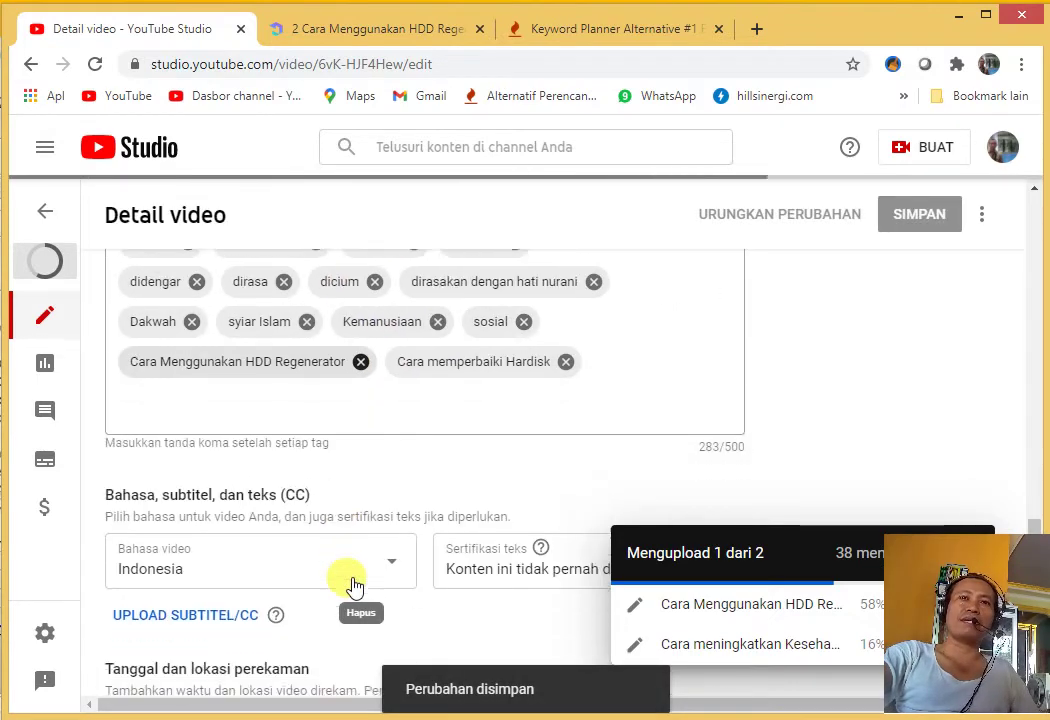
scroll(355, 585, "down", 2)
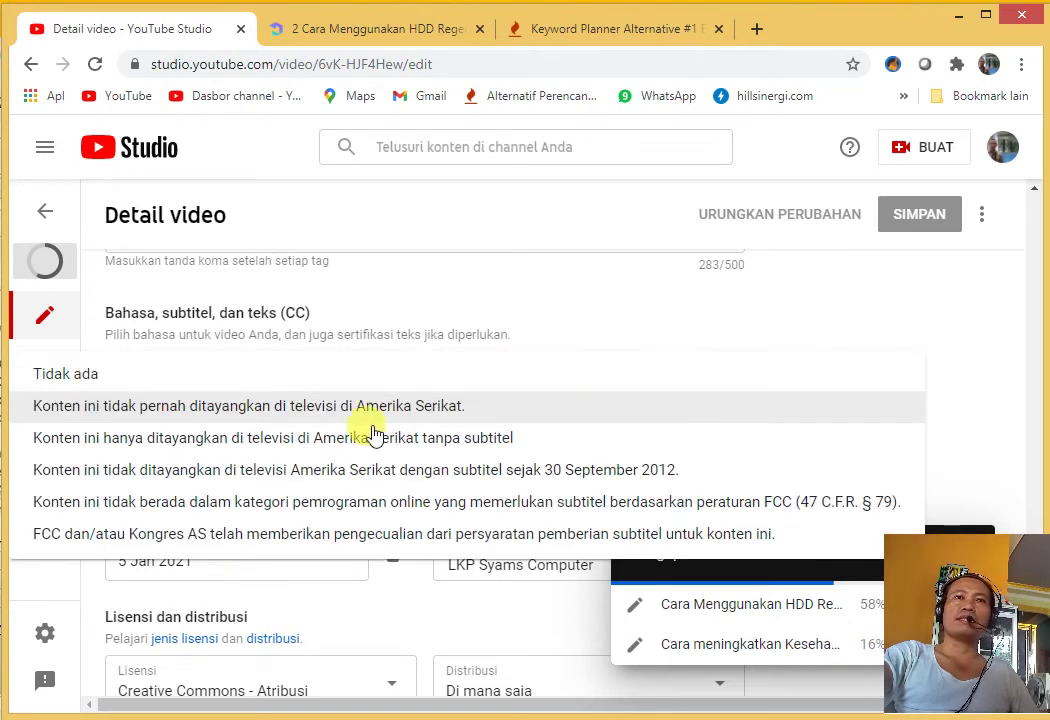
left_click(443, 417)
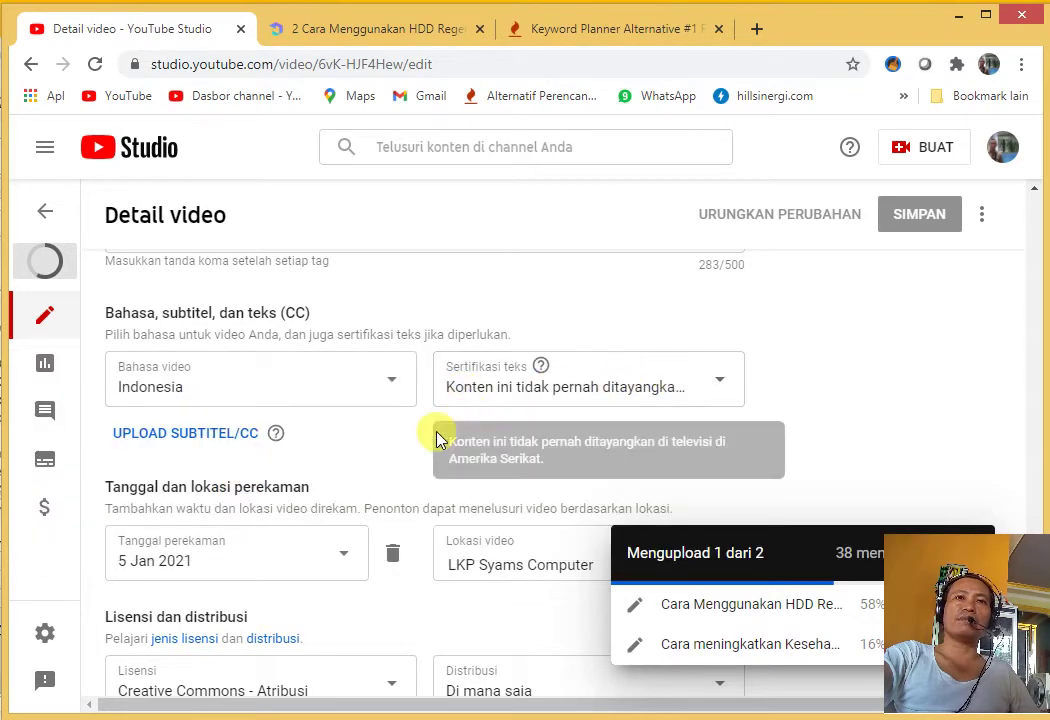
- Choose 5 Jan 2021 as the recording date and check the video location LKP Syams Computer against the suggested places
scroll(396, 428, "down", 3)
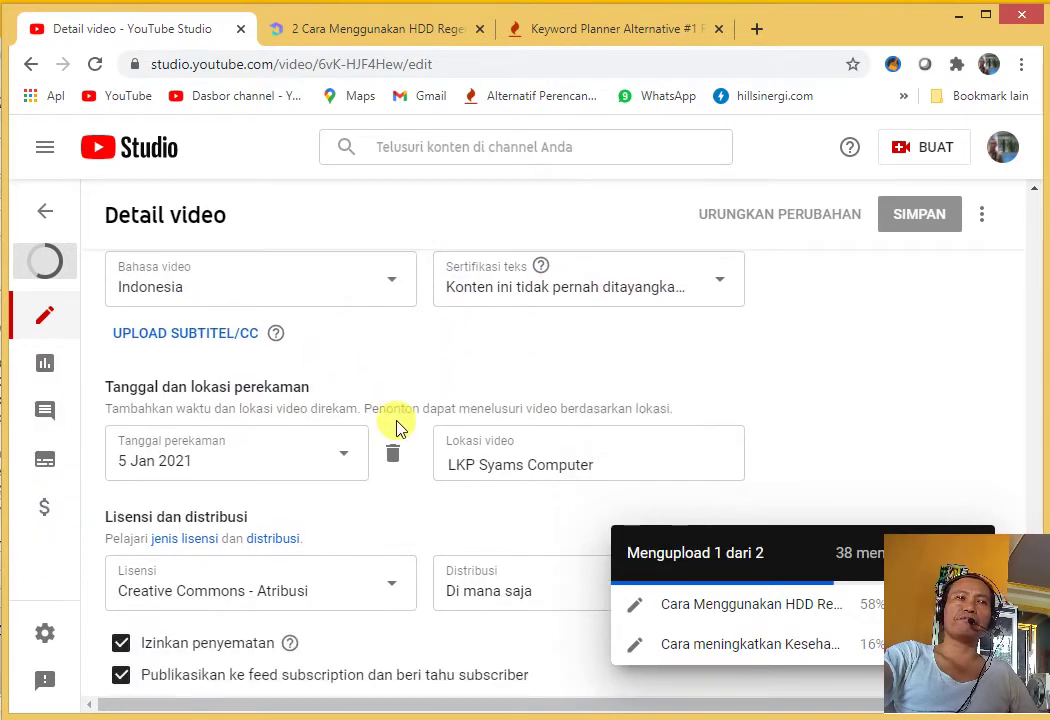
left_click(346, 359)
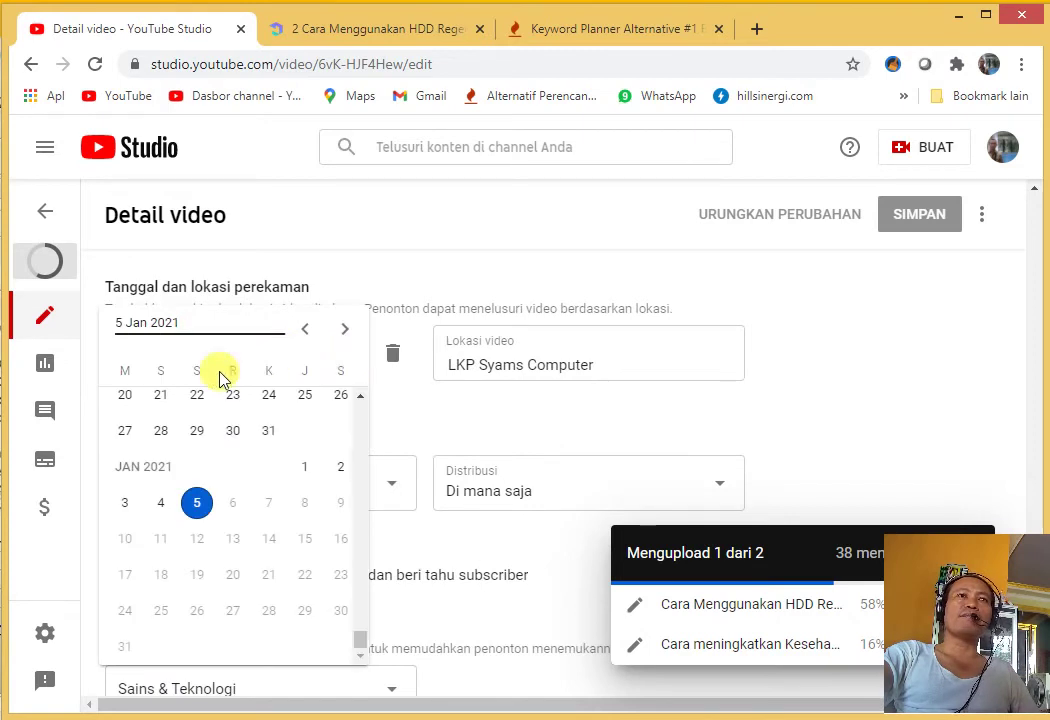
left_click(197, 510)
scroll(342, 417, "up", 1)
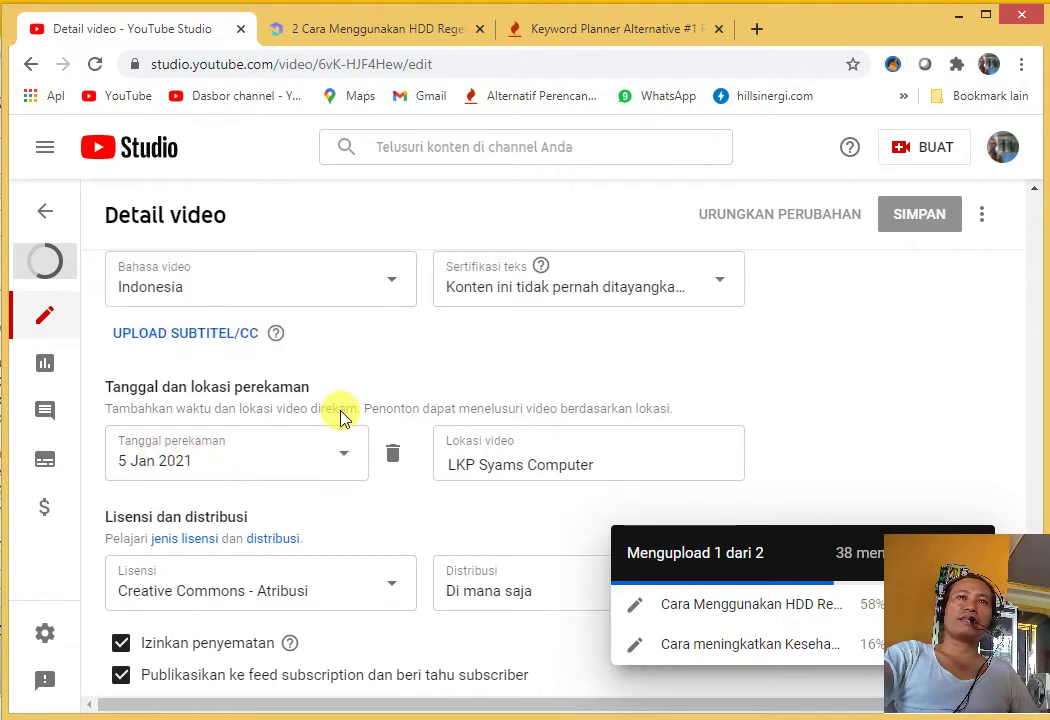
triple_click(598, 466)
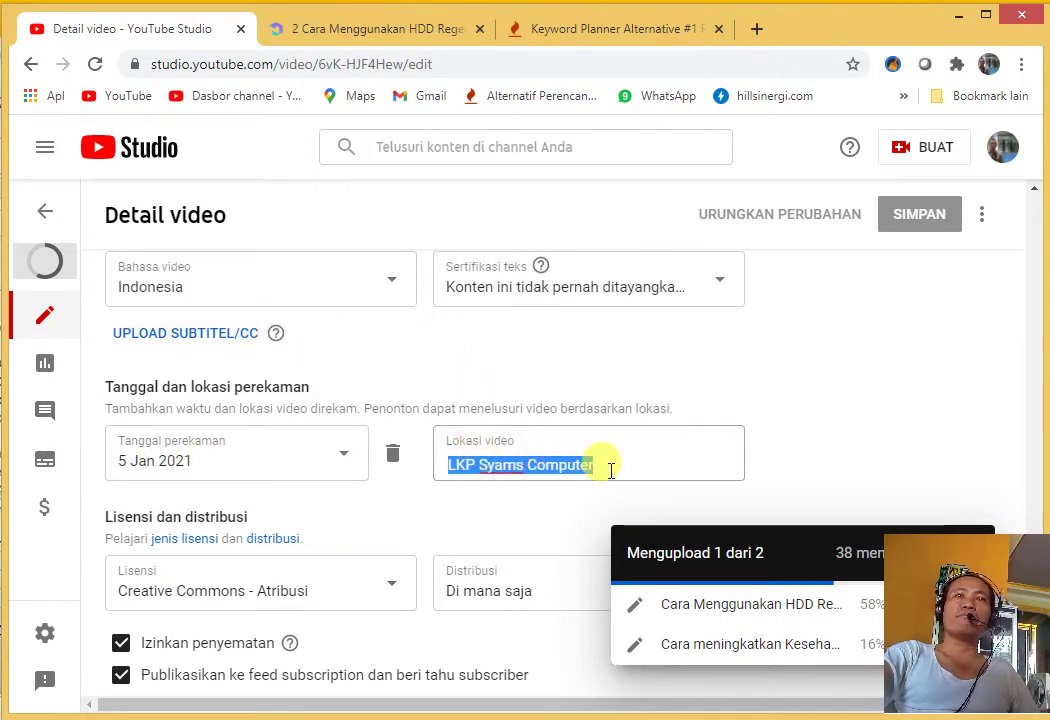
left_click(606, 466)
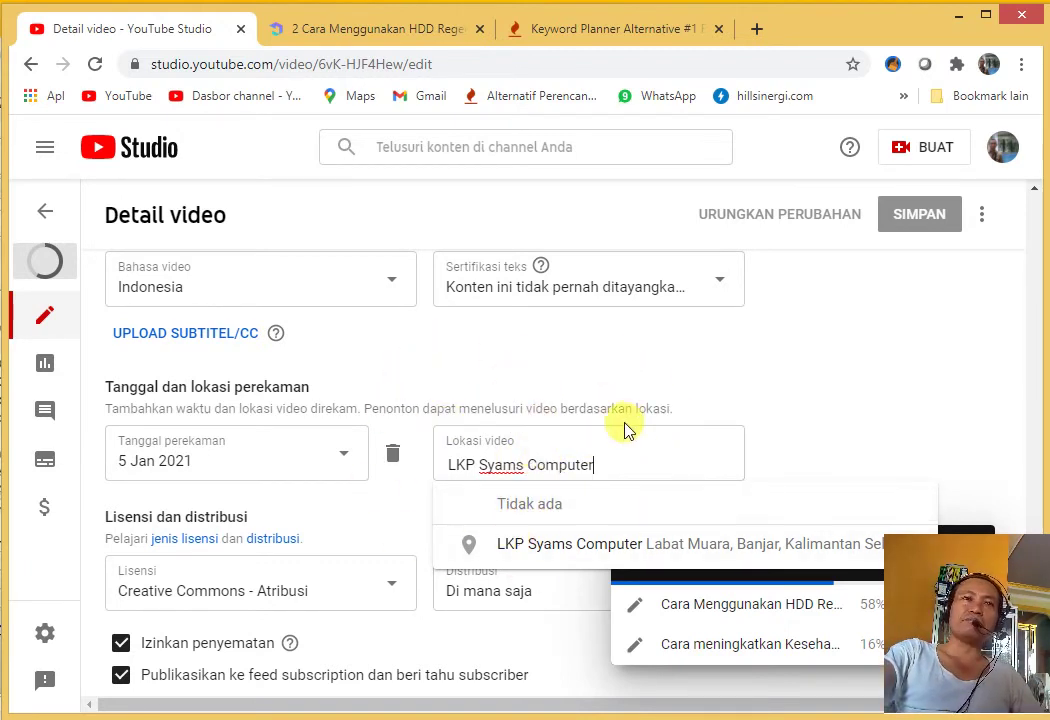
- Try Lisensi YouTube Standar, settle on Creative Commons - Atribusi as the license, and choose Di mana saja for distribution
scroll(350, 500, "down", 3)
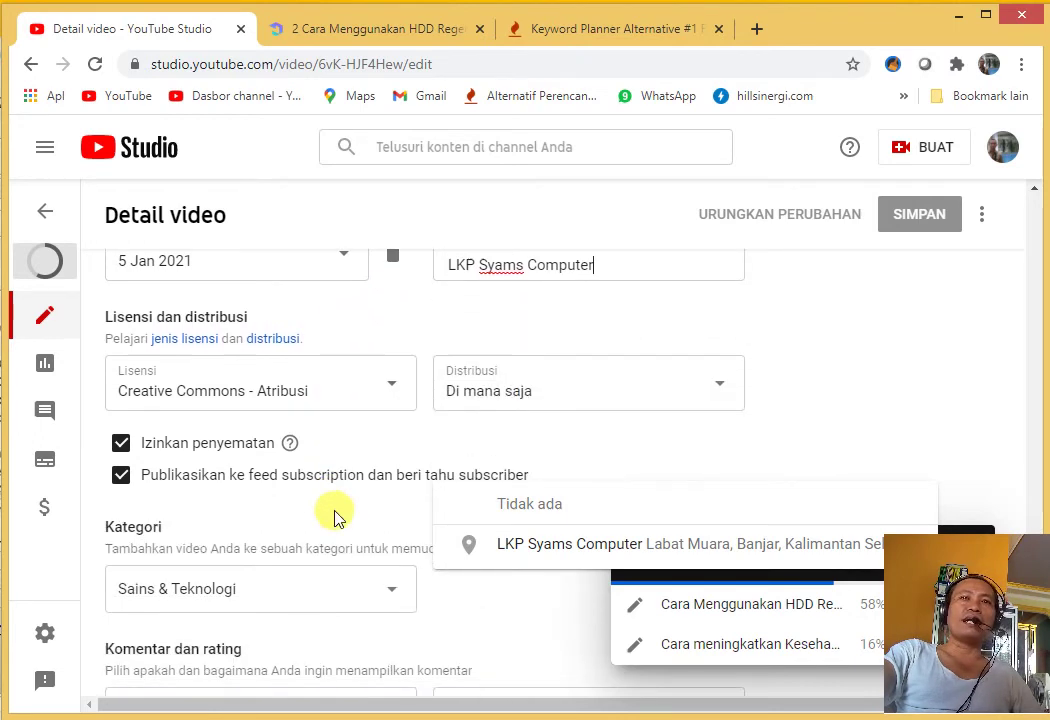
left_click(390, 389)
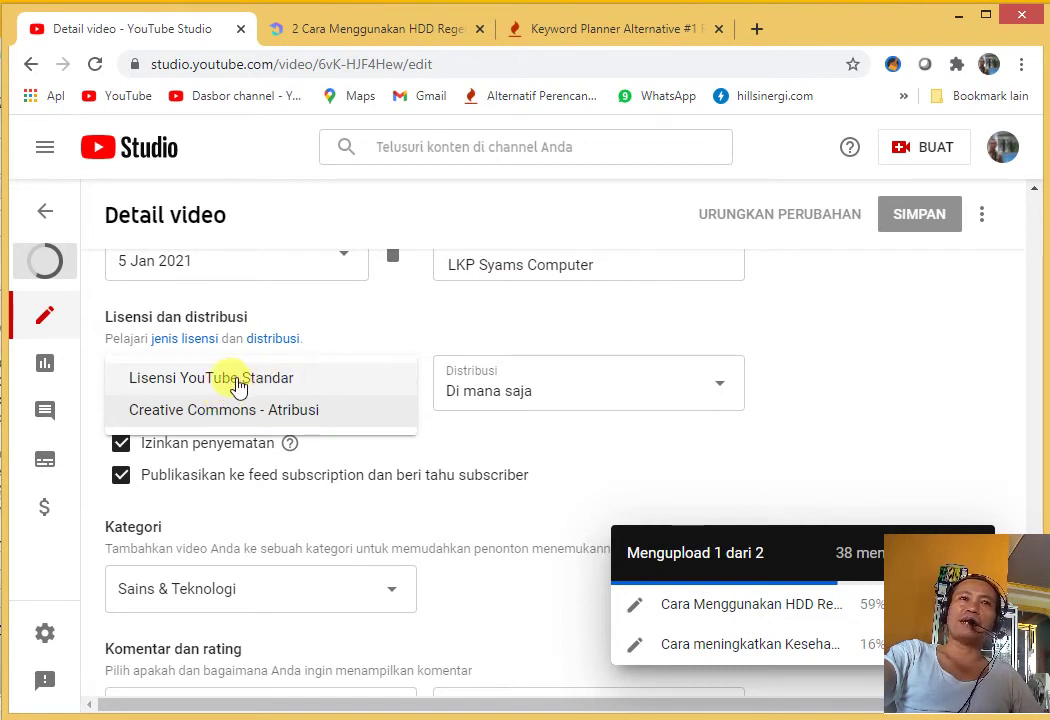
left_click(316, 416)
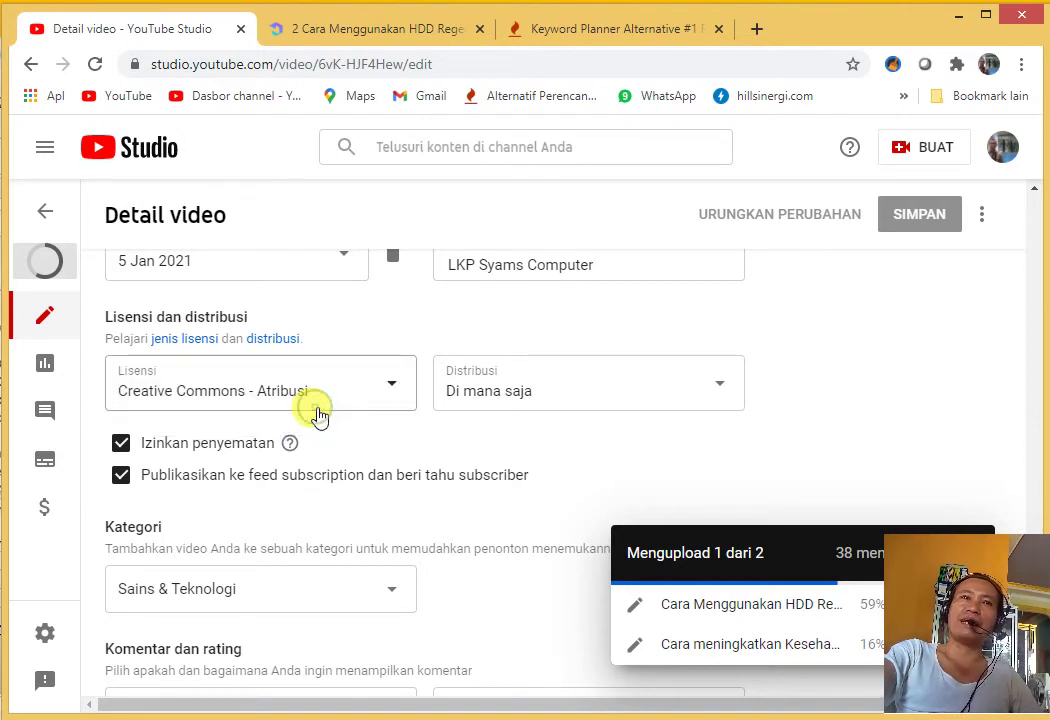
left_click(382, 389)
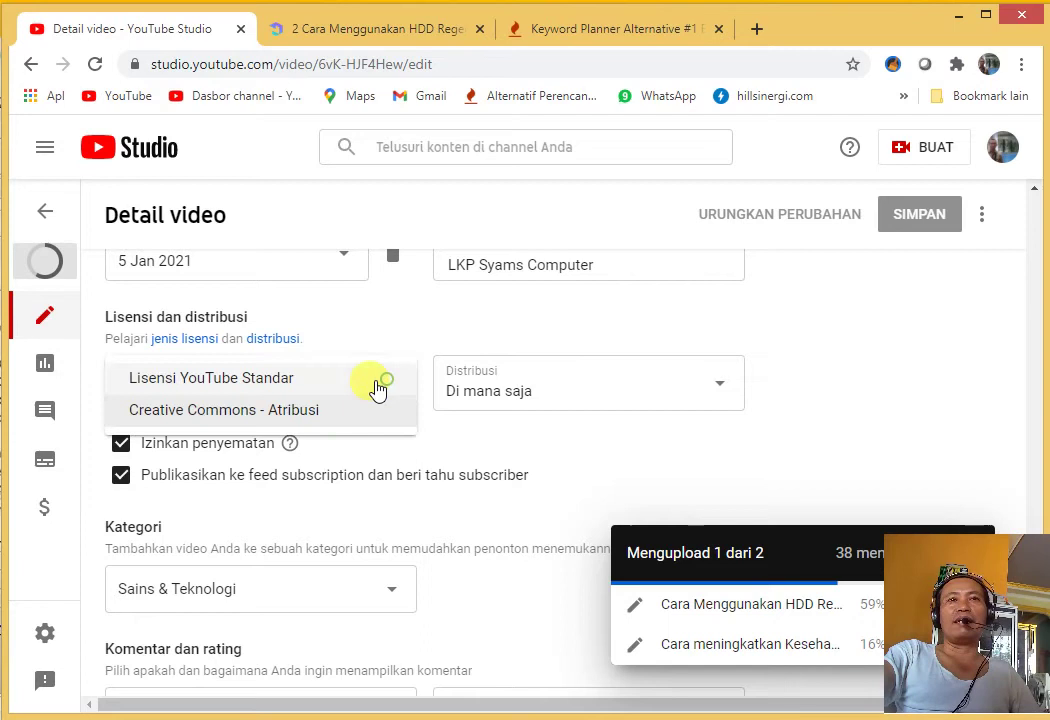
left_click(232, 379)
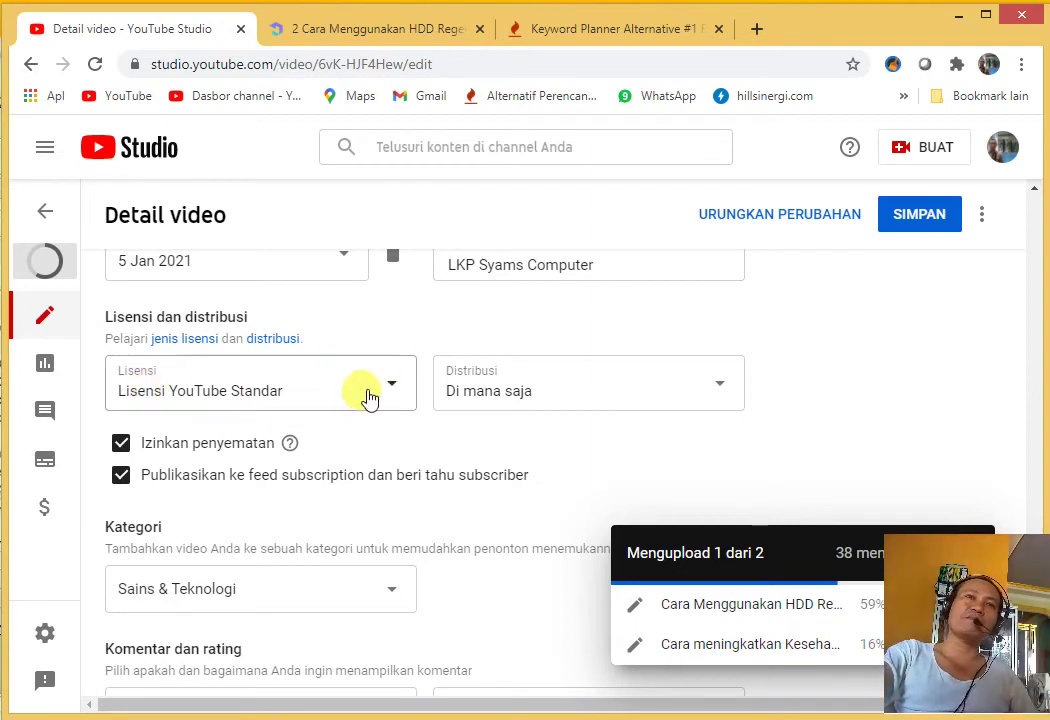
left_click(390, 388)
left_click(234, 409)
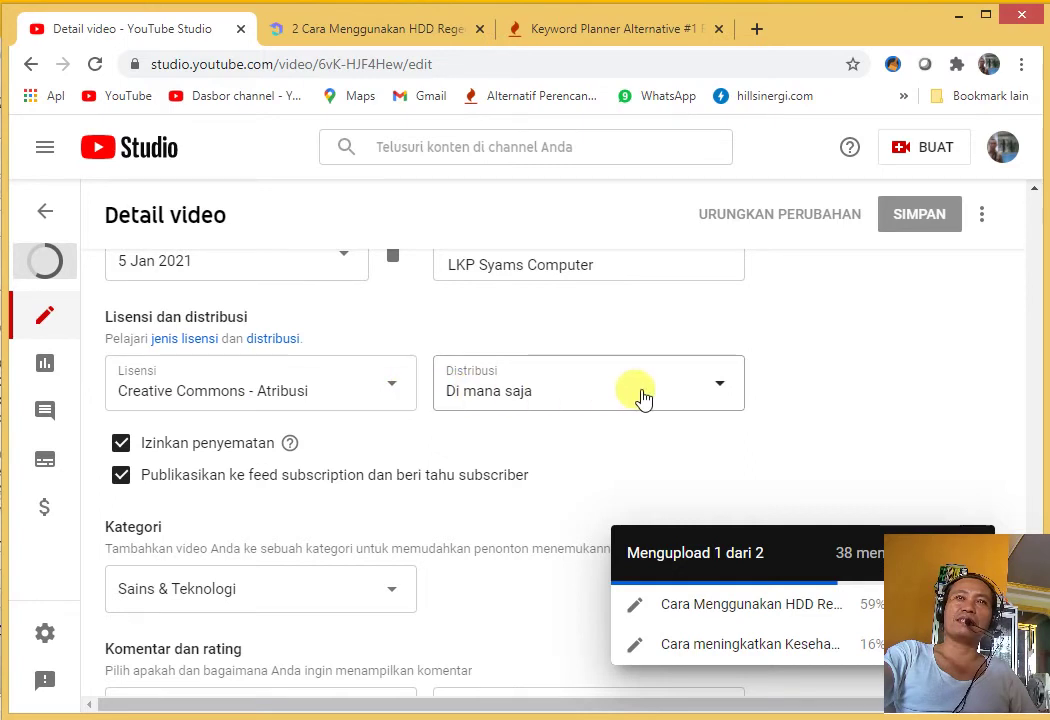
left_click(720, 390)
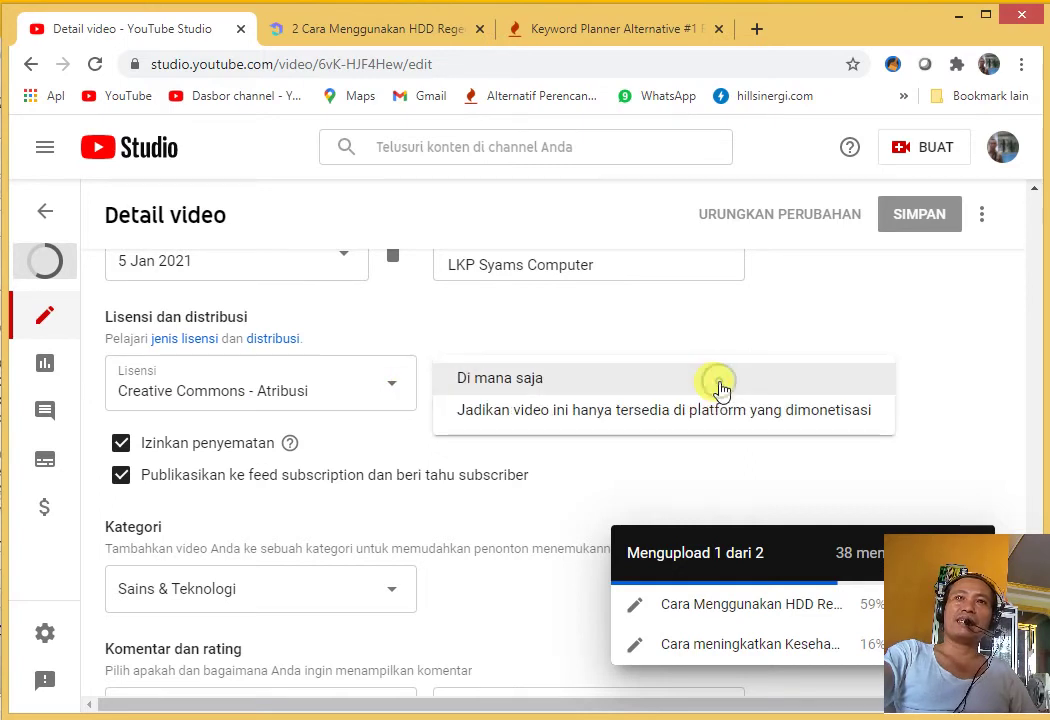
left_click(511, 390)
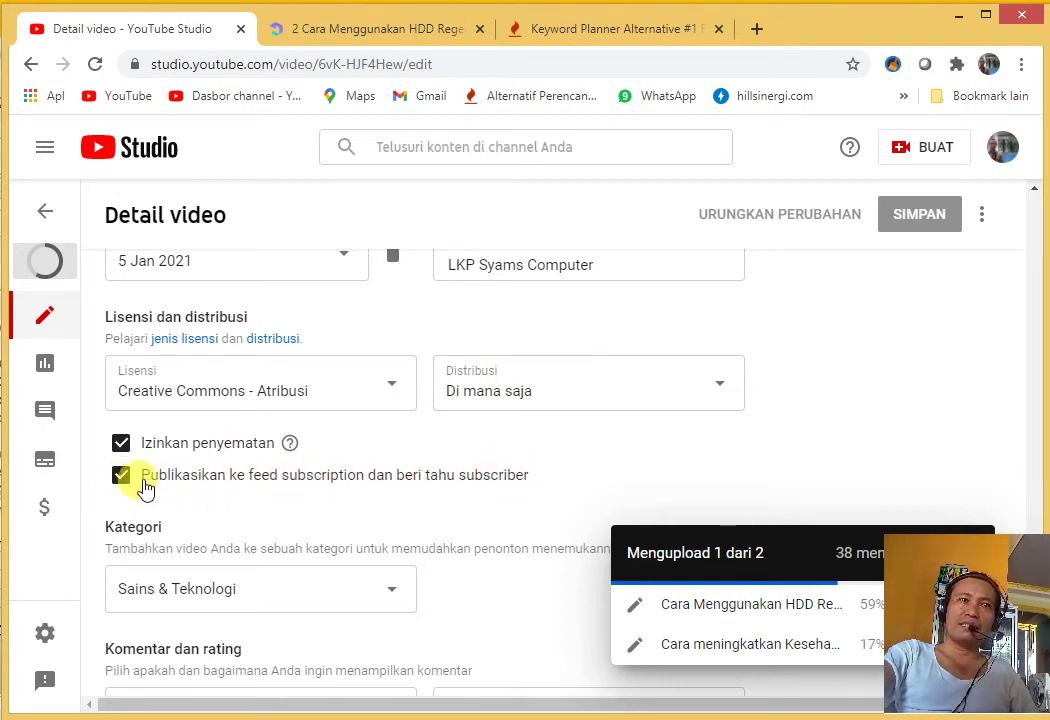
- Choose the category Sains & Teknologi and set comment visibility to "Tahan komentar yang berpotensi tidak sopan agar ditinjau"
scroll(447, 481, "down", 3)
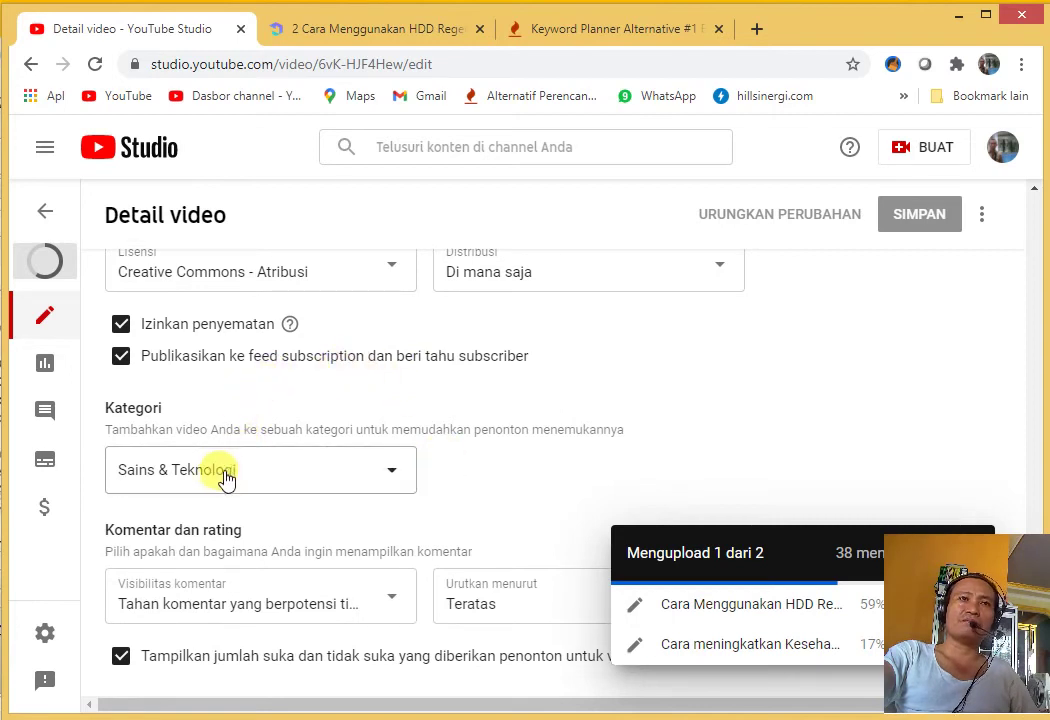
left_click(392, 478)
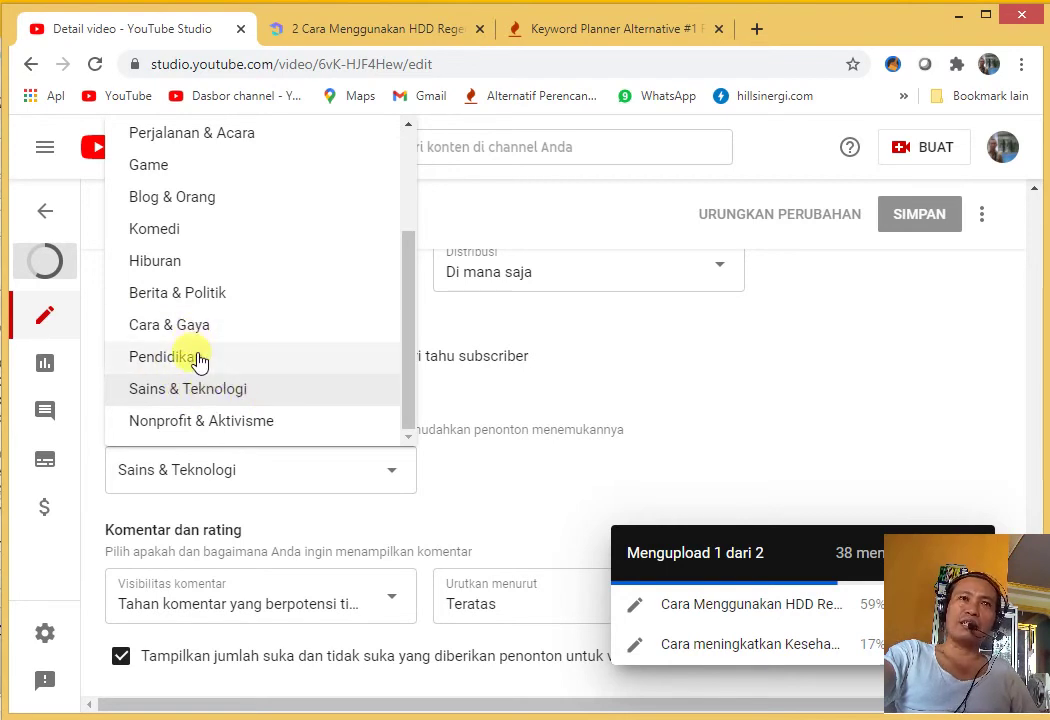
left_click(259, 392)
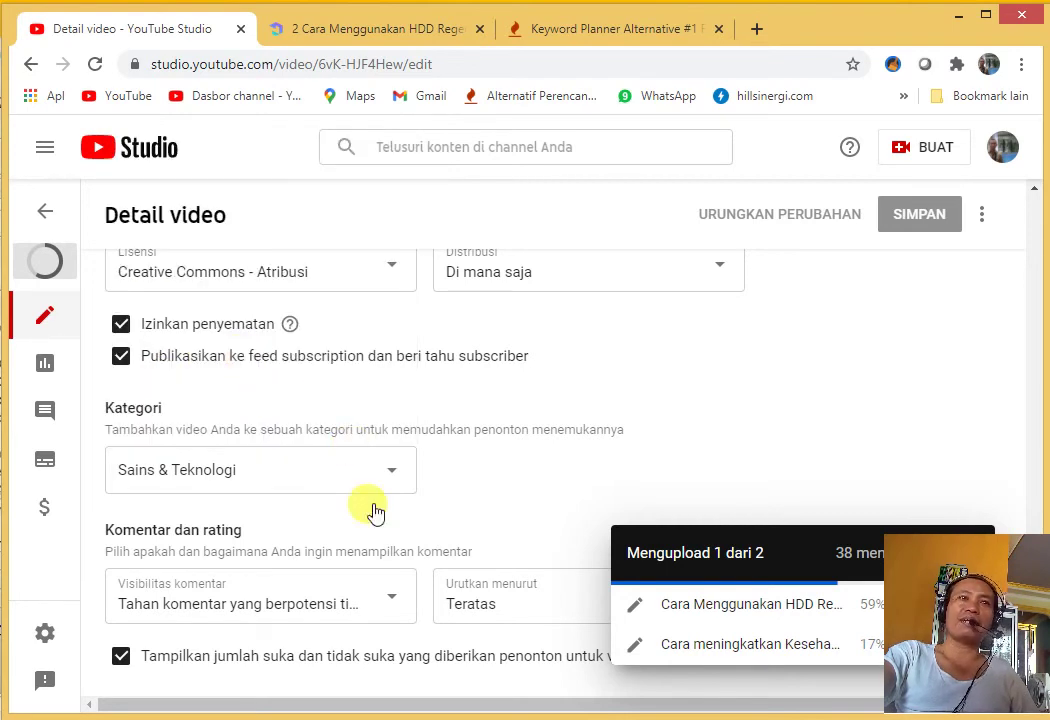
left_click(396, 603)
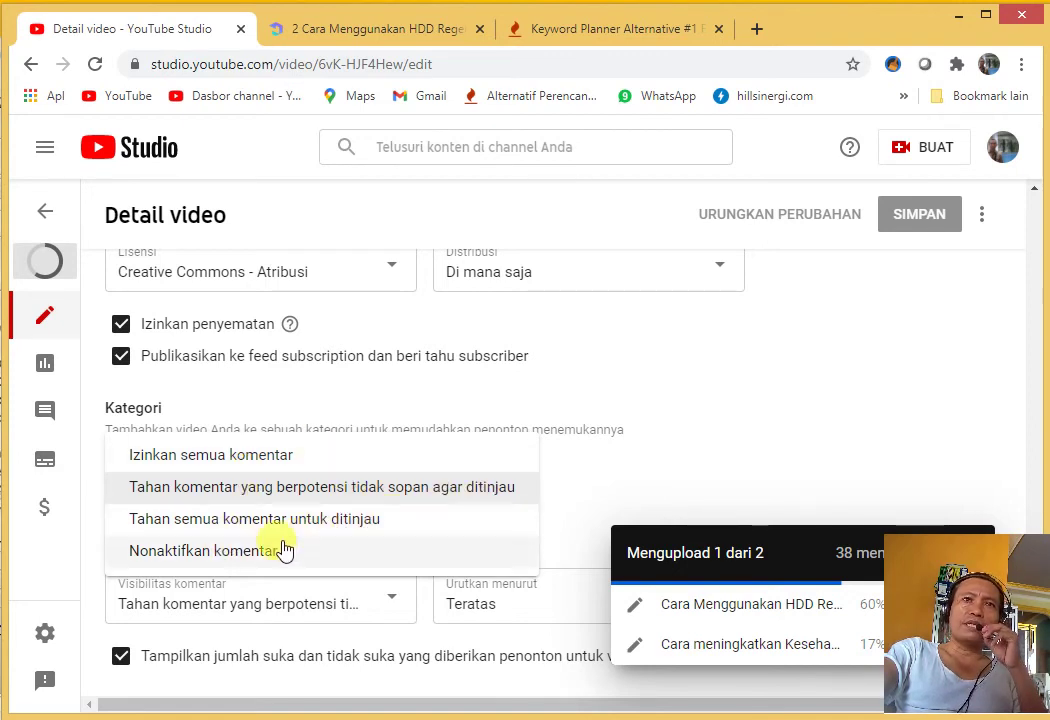
left_click(366, 489)
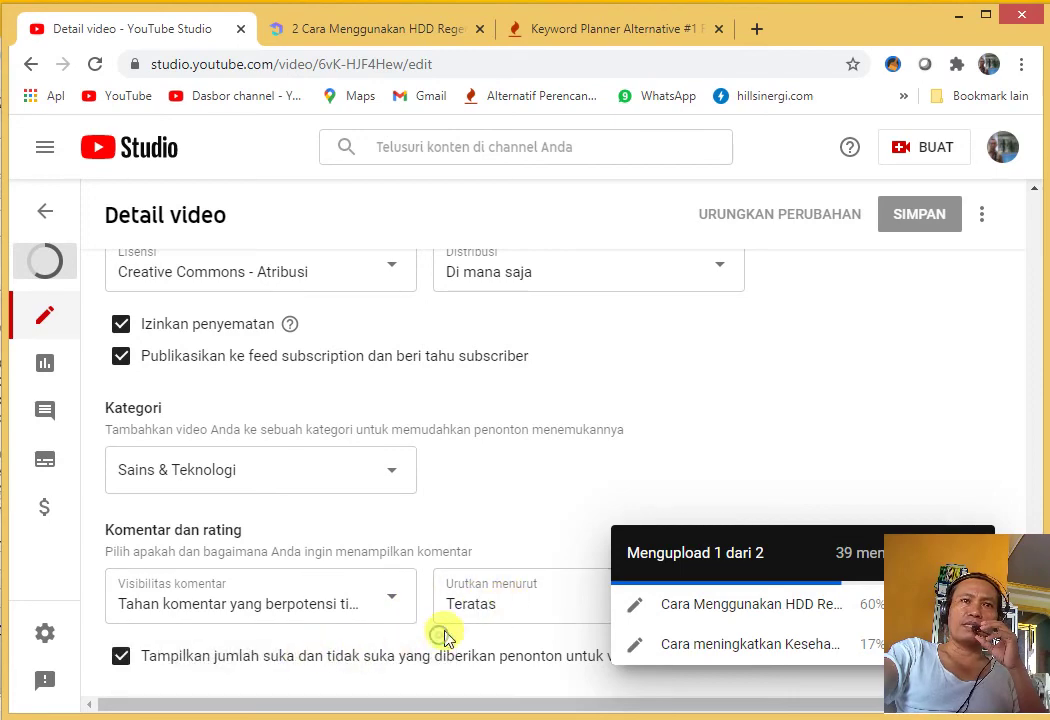
- Try scheduling the video's publication for 7 Jan 2021 in the visibility settings, and close them without applying
scroll(738, 378, "up", 4)
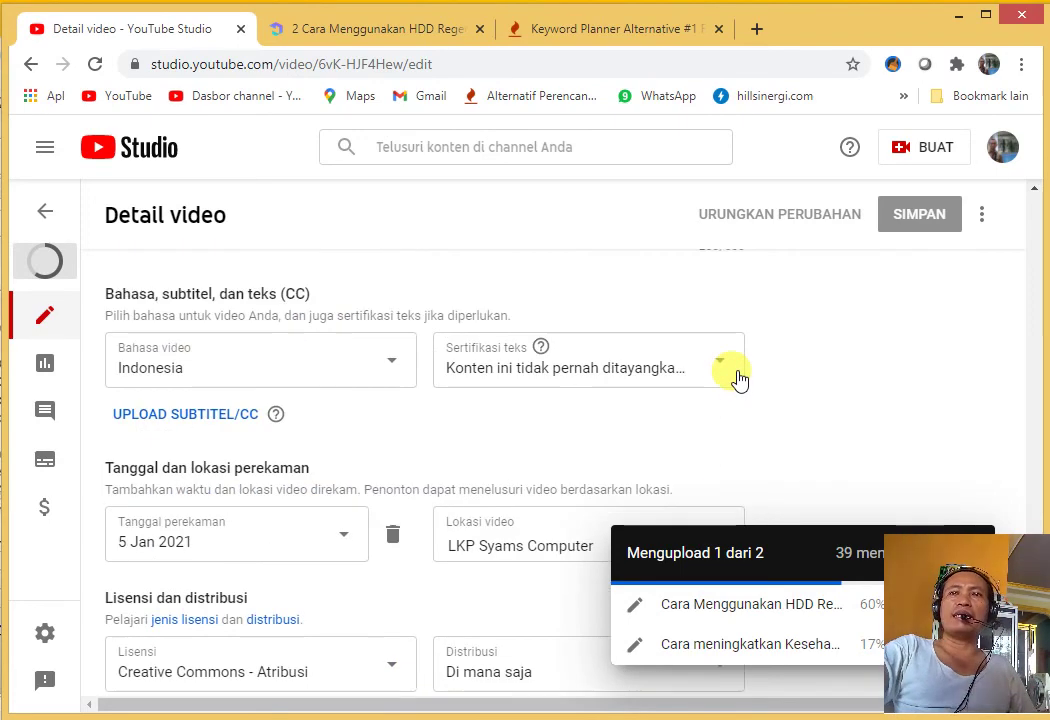
scroll(738, 378, "up", 15)
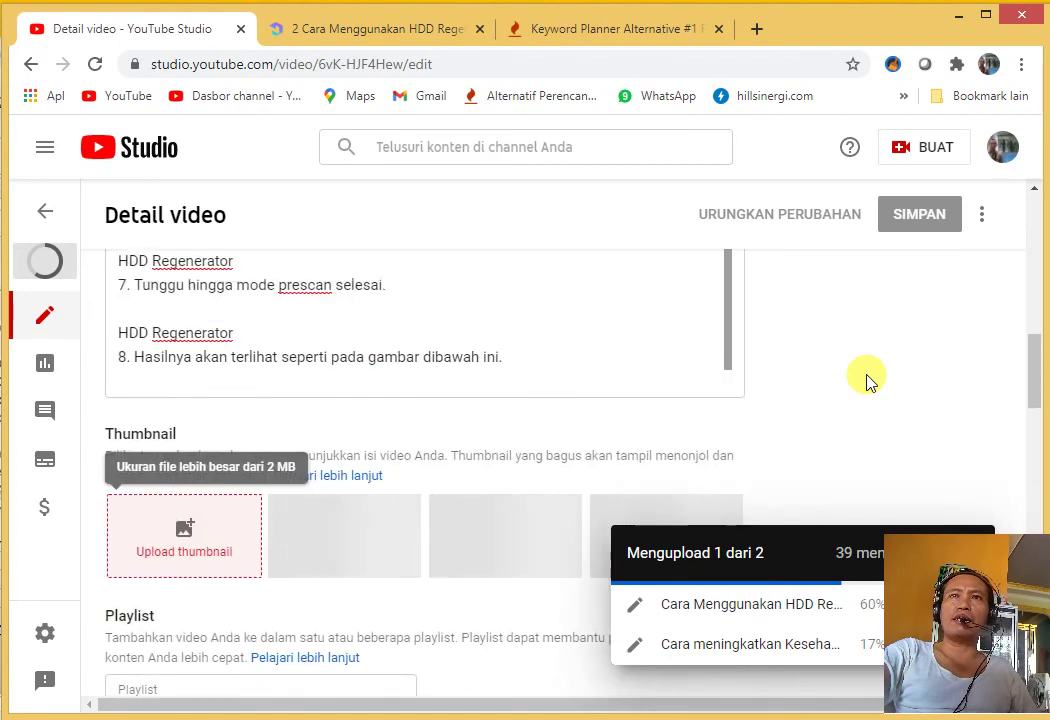
scroll(868, 378, "up", 5)
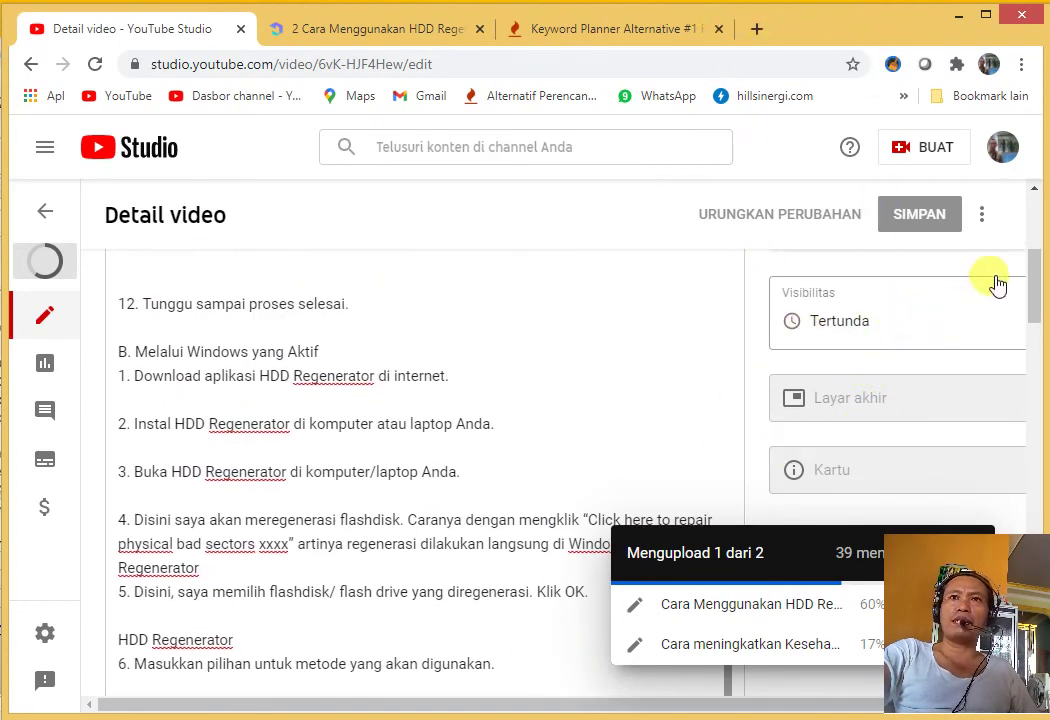
mouse_move(1038, 283)
left_mouse_down()
mouse_move(1040, 305)
mouse_move(1038, 274)
left_mouse_up()
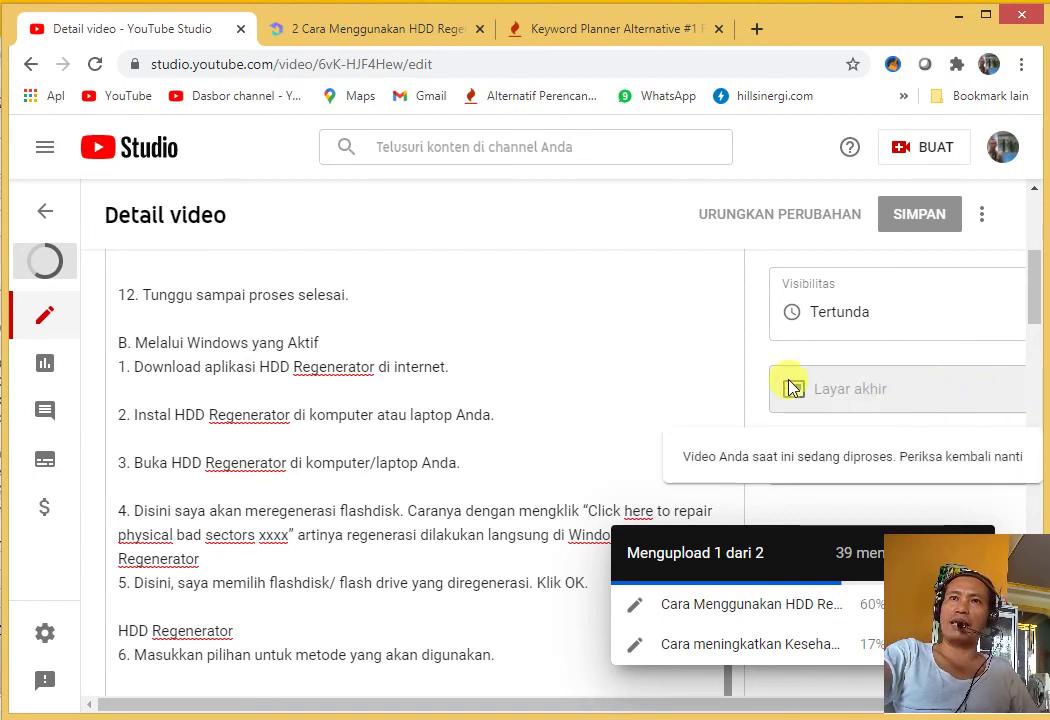
left_click(919, 322)
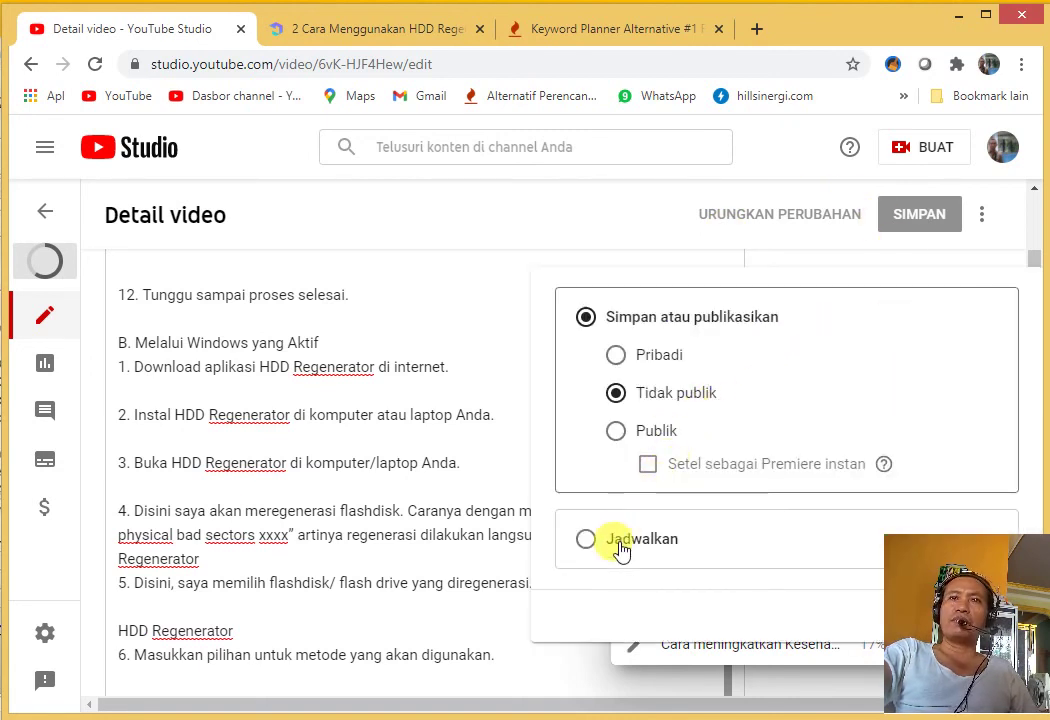
left_click(585, 540)
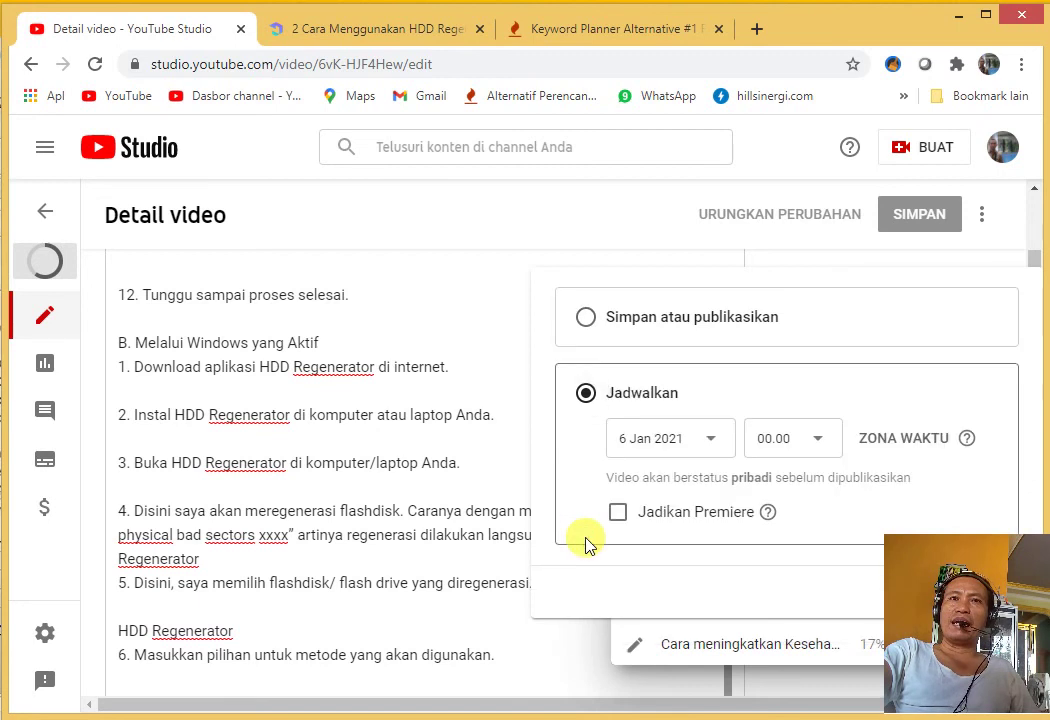
left_click(714, 440)
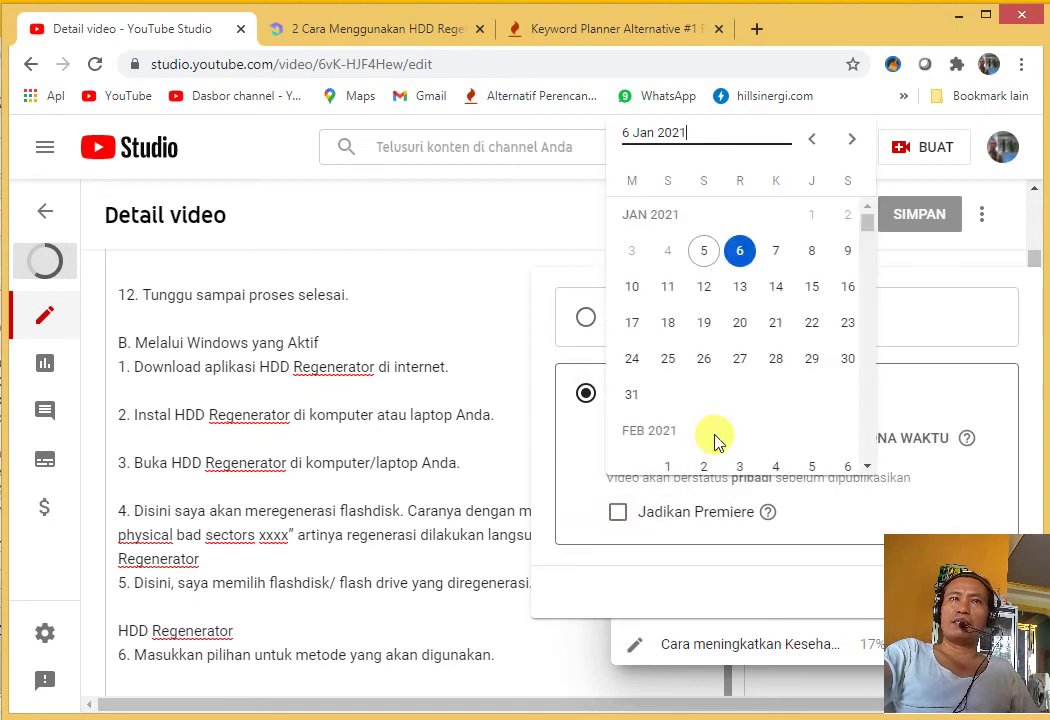
left_click(776, 251)
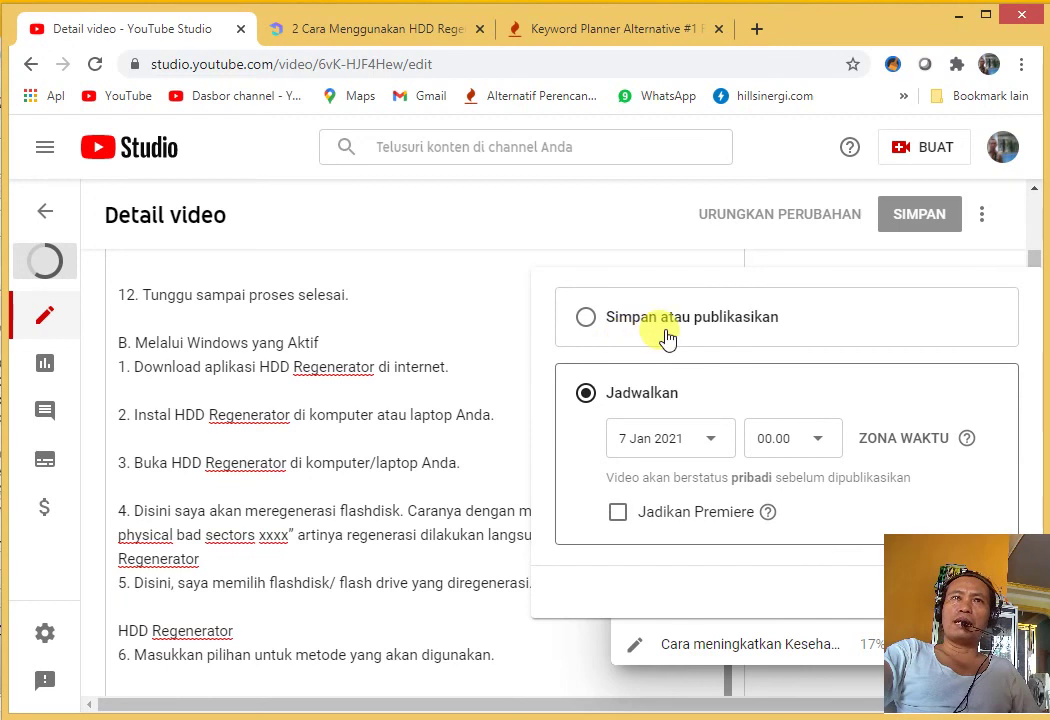
left_click(865, 336)
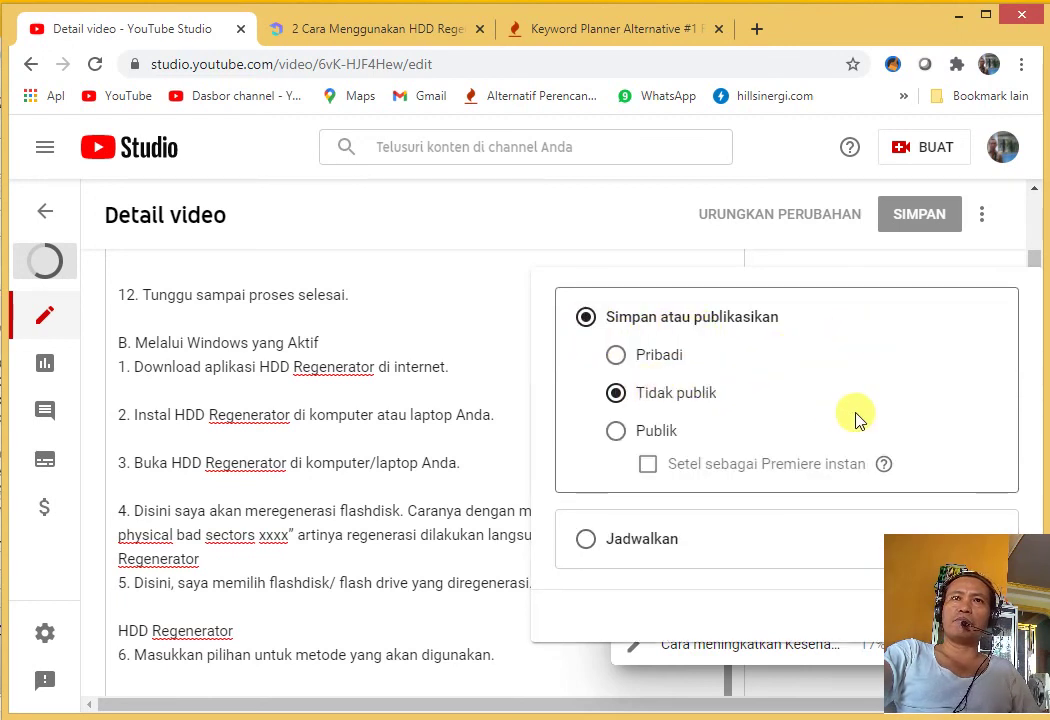
left_click(584, 541)
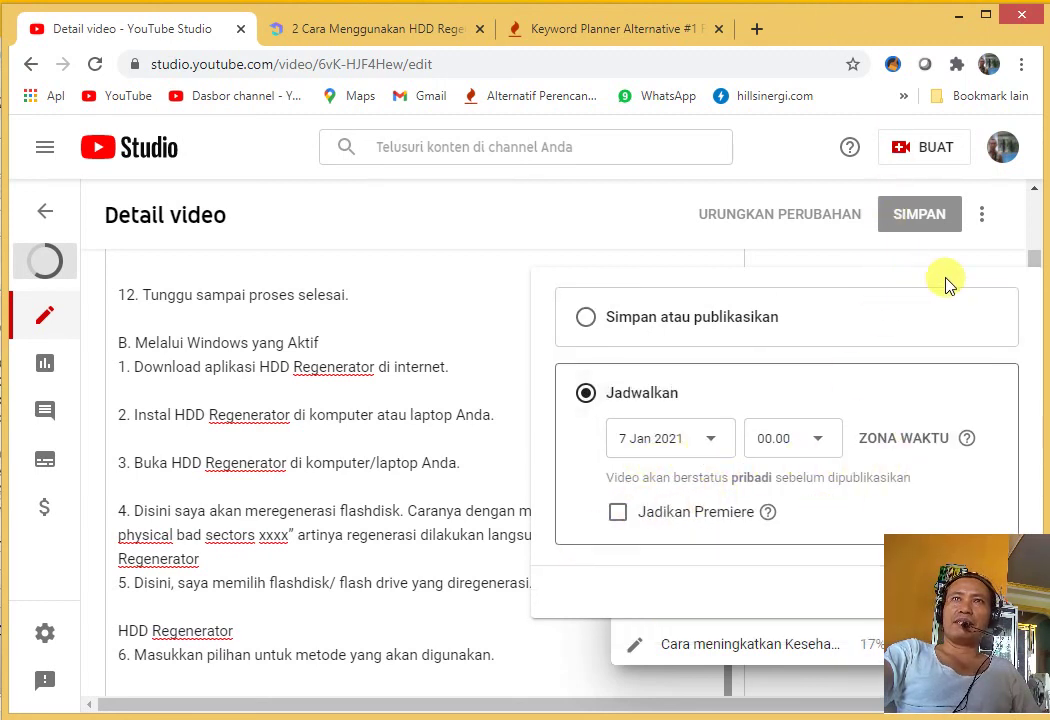
key("Escape")
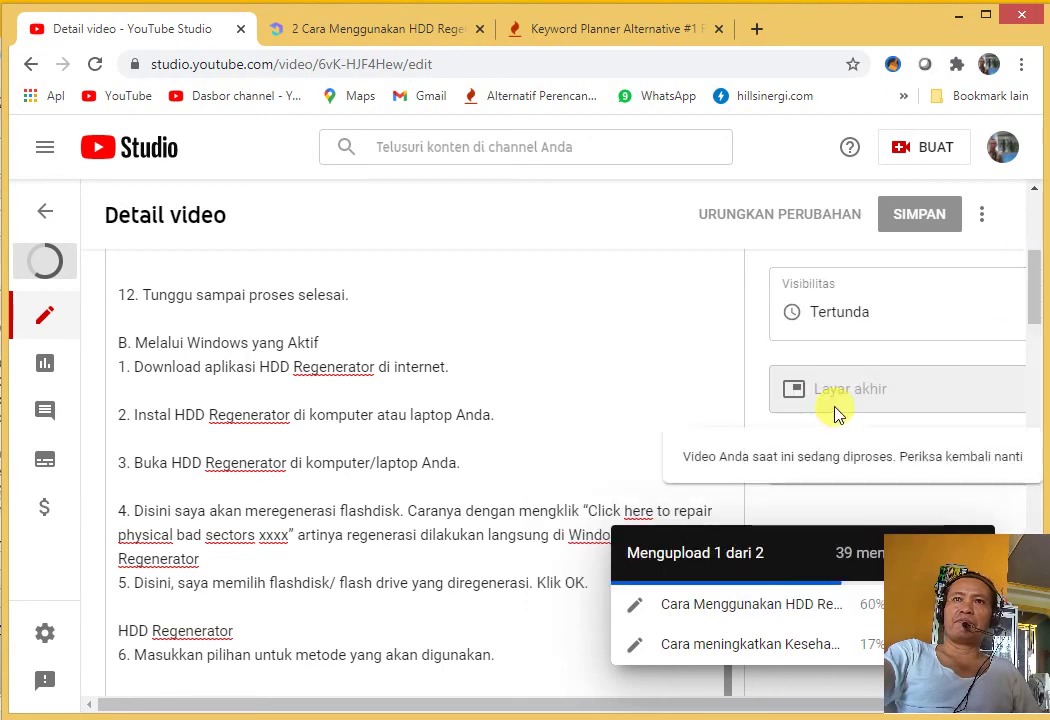
- Show the Jadwalkan scheduling options in the video's visibility settings again and dismiss them without applying
scroll(850, 347, "up", 3)
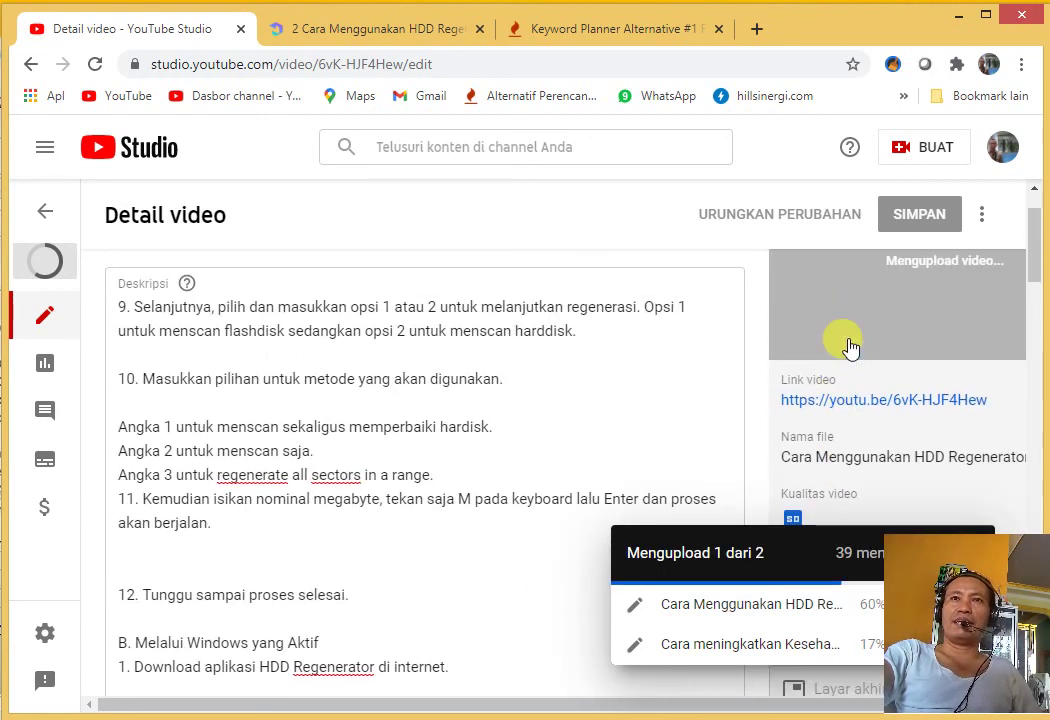
scroll(850, 347, "down", 2)
scroll(840, 380, "down", 3)
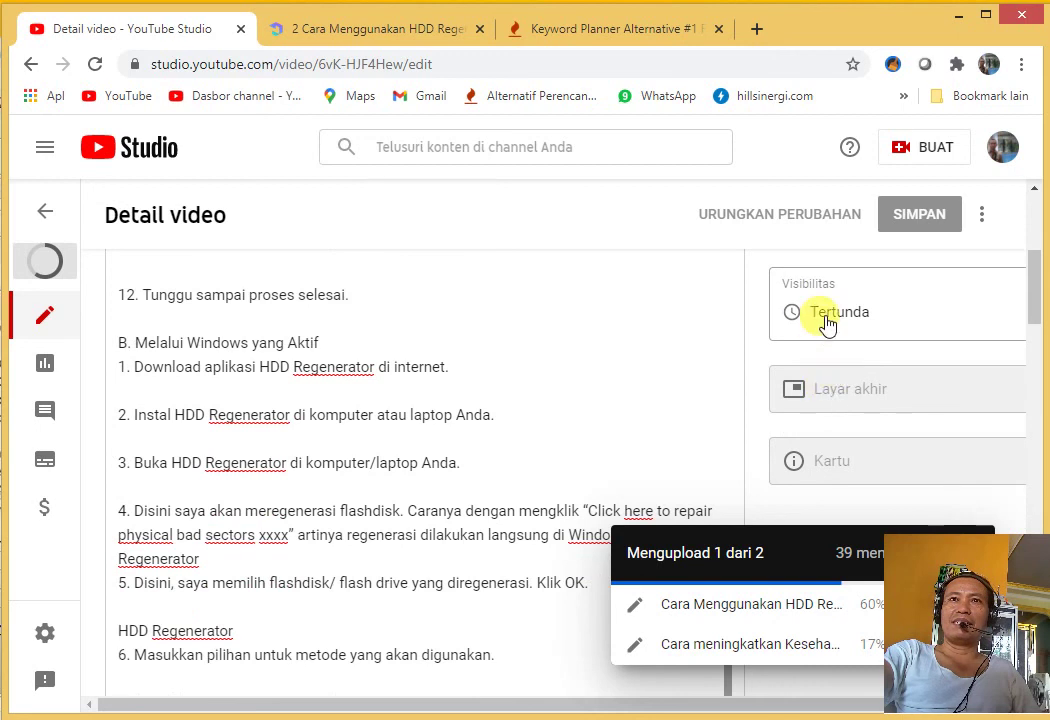
left_click(825, 323)
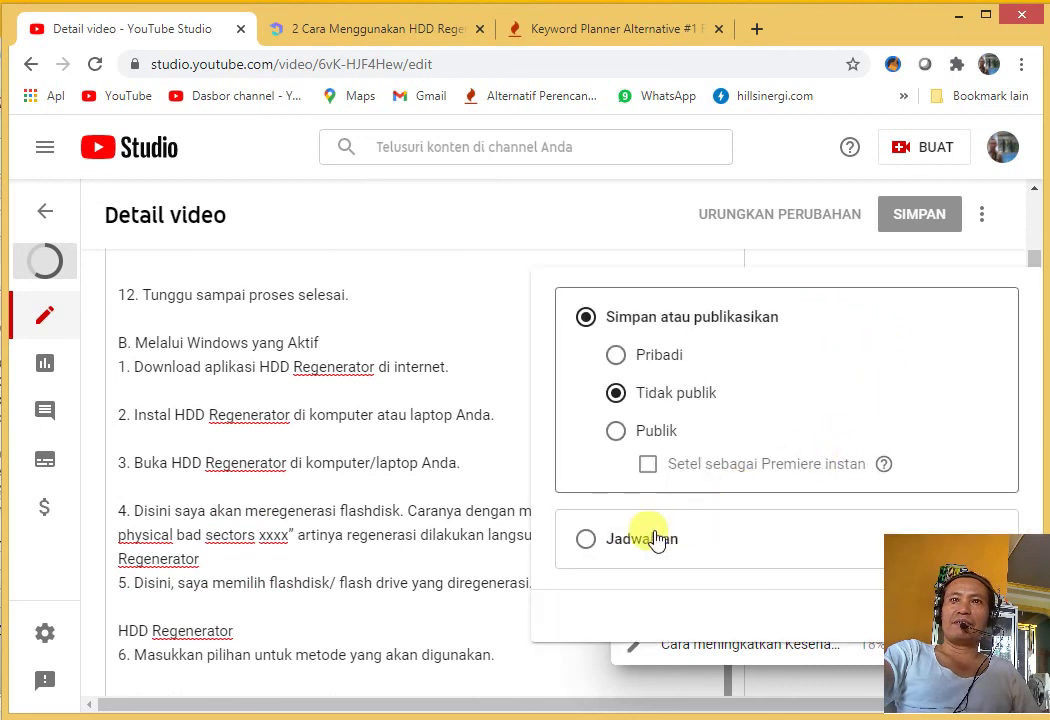
left_click(586, 539)
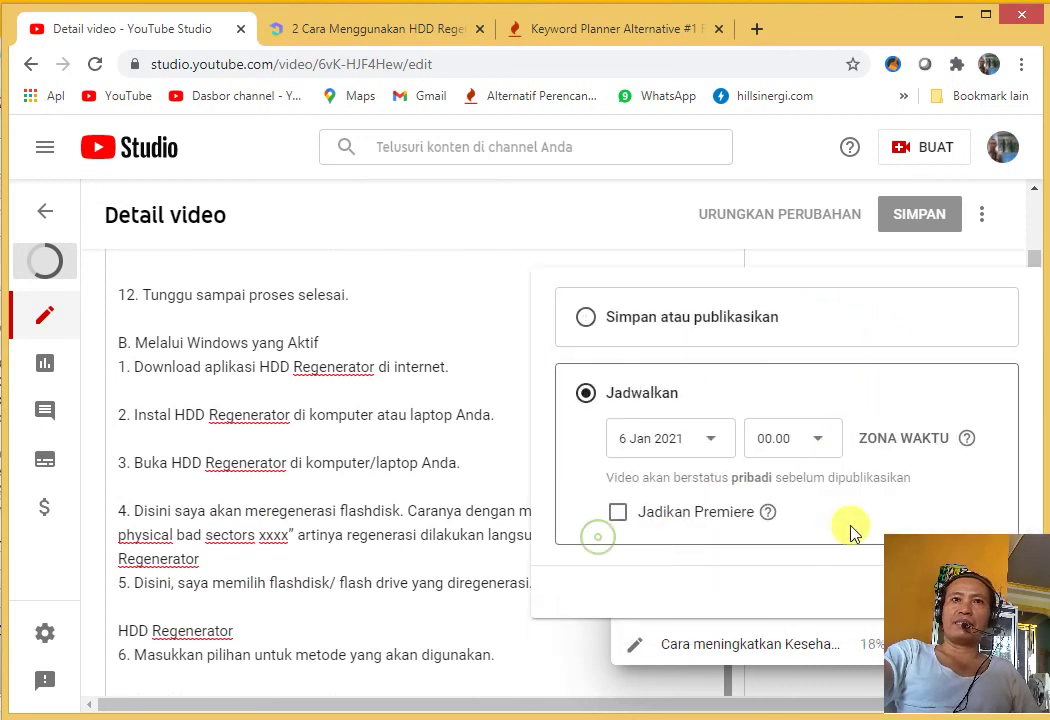
left_click(1033, 268)
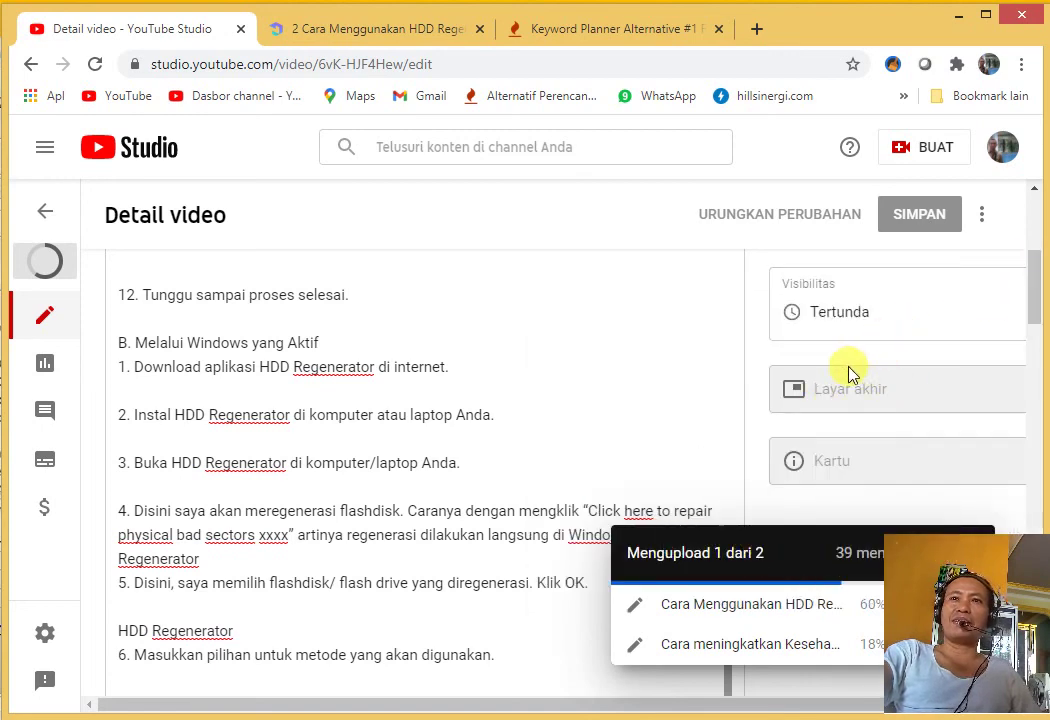
scroll(947, 318, "up", 3)
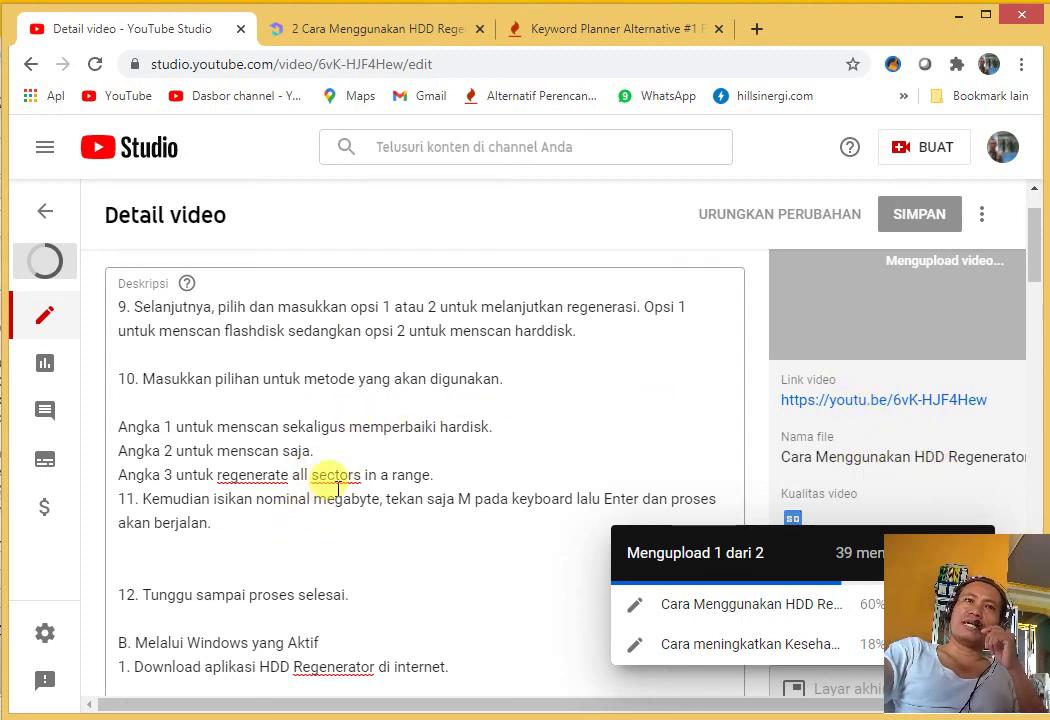
left_click(341, 427)
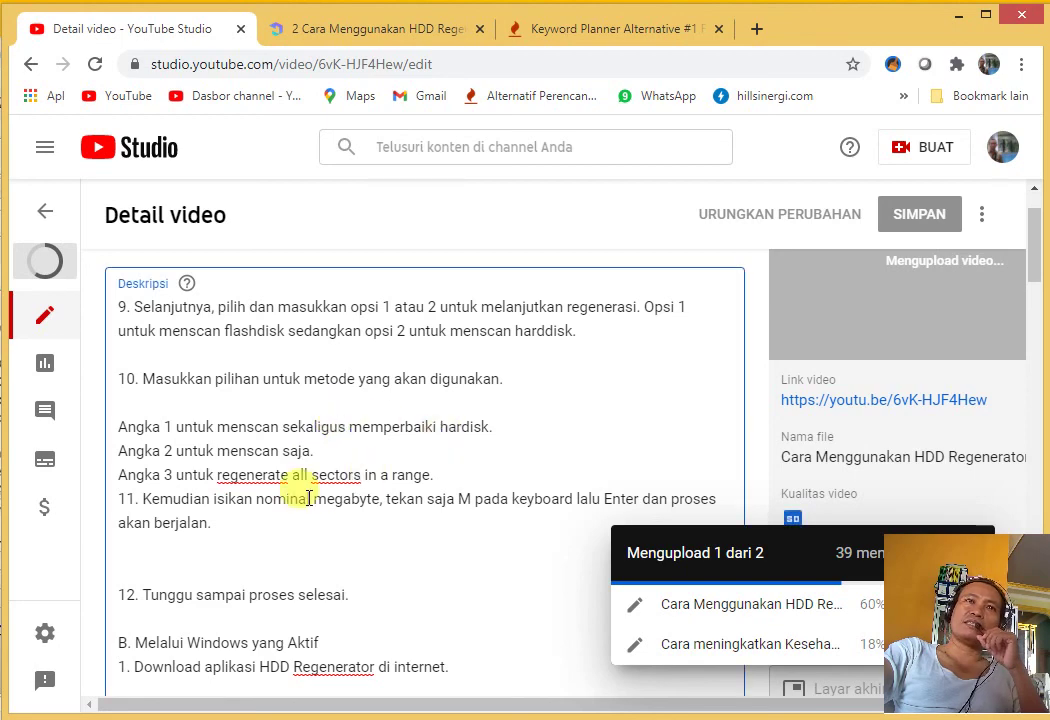
scroll(342, 464, "down", 6)
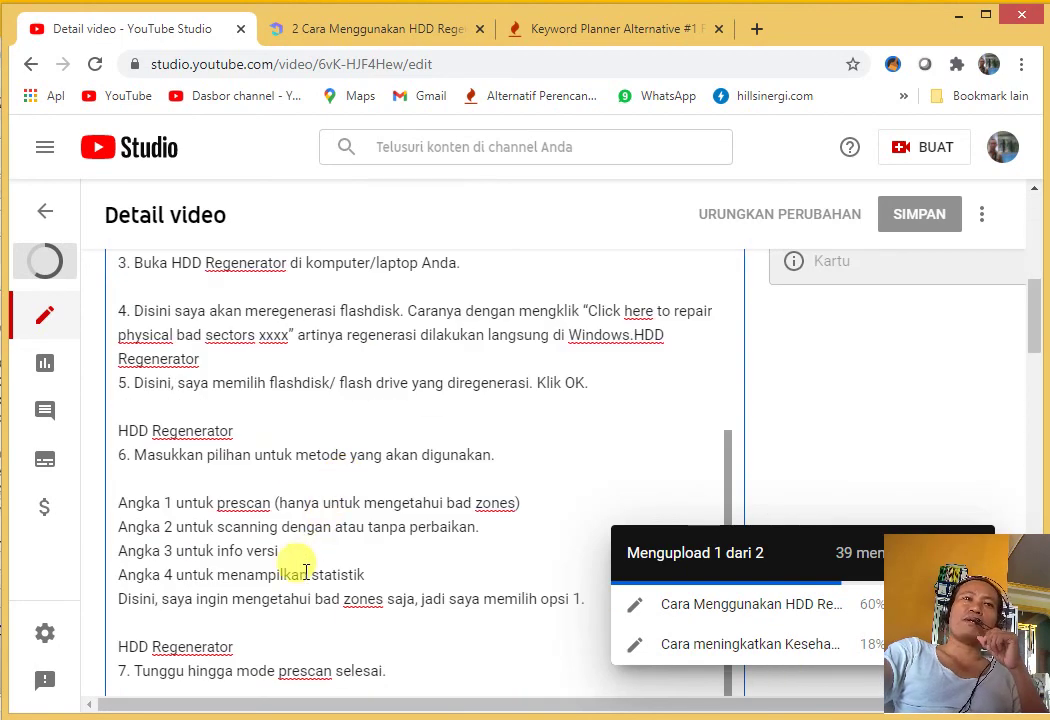